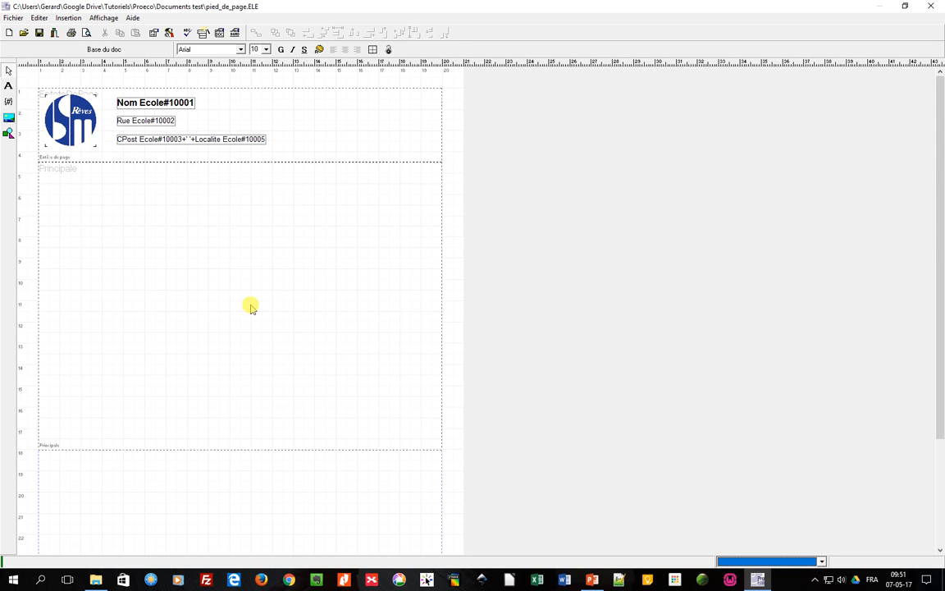
Add a page footer band to the document through the band definition wizard.
{"action": "left_click", "coordinate": [202, 33]}
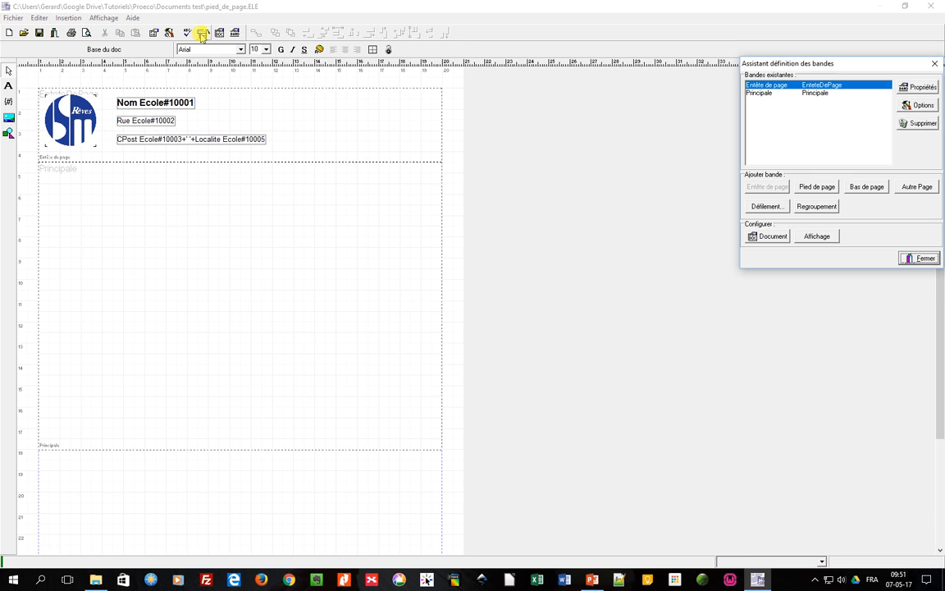
{"action": "left_click", "coordinate": [817, 189]}
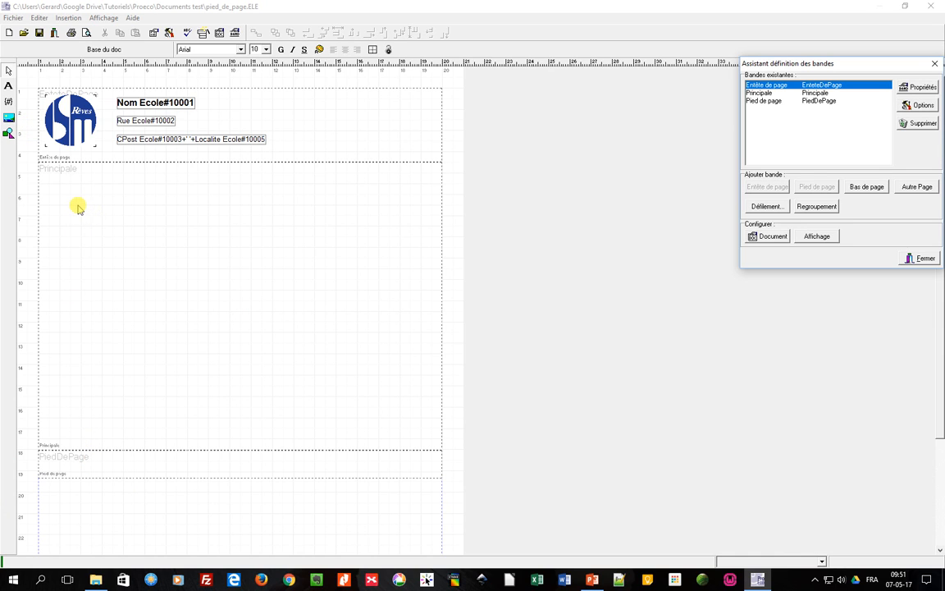
Place the student's name field from the Administratif theme into the main band.
{"action": "left_click", "coordinate": [8, 101]}
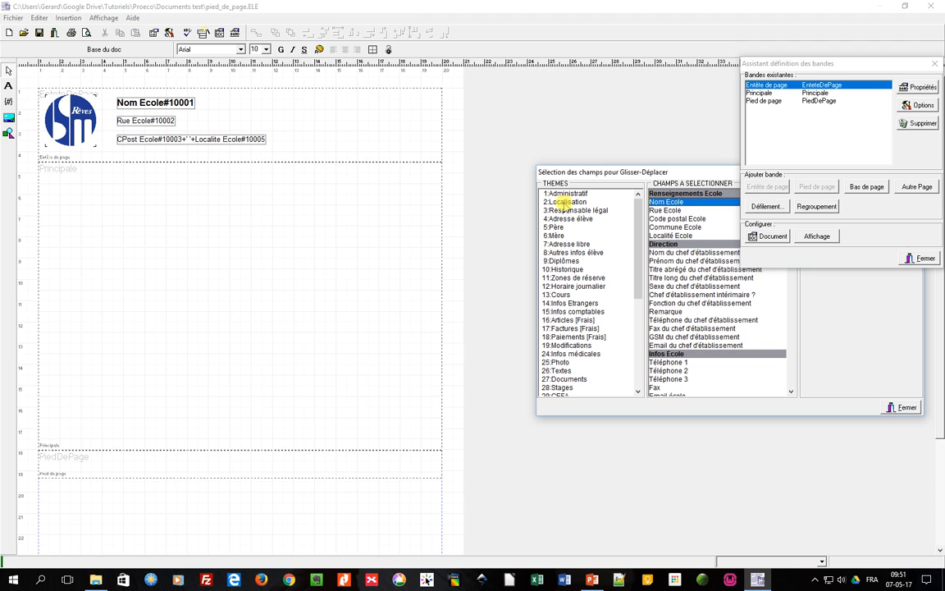
{"action": "left_click", "coordinate": [564, 195]}
{"action": "left_click_drag", "start_coordinate": [666, 210], "coordinate": [57, 181]}
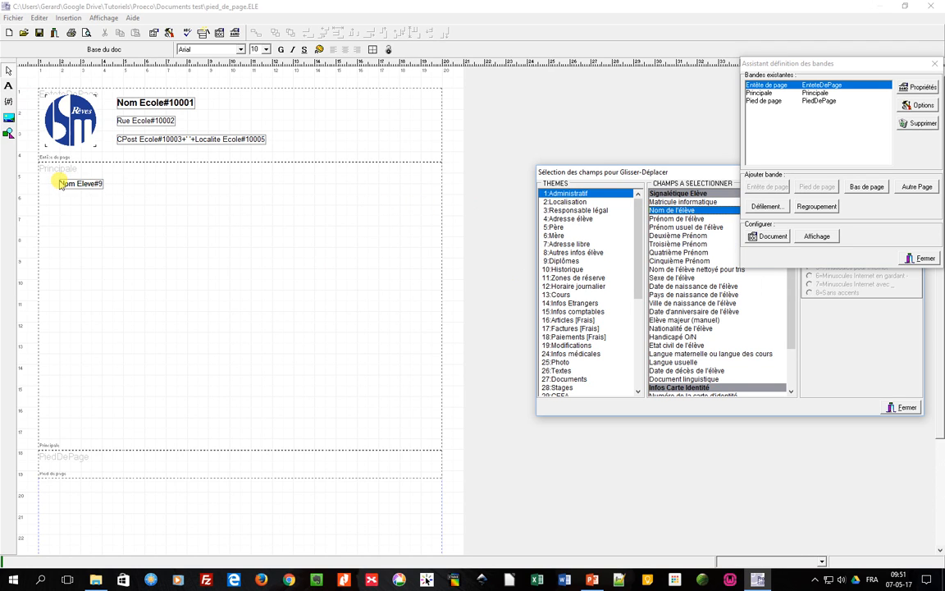
{"action": "left_click", "coordinate": [903, 407]}
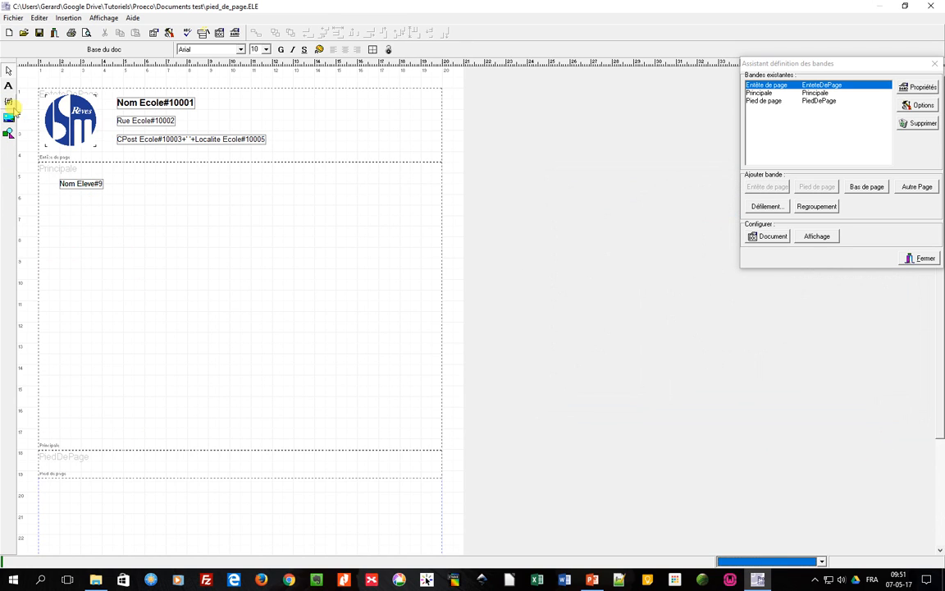
Place the school name field from the 100:Rens Ecole theme into the page footer band and close the wizard.
{"action": "left_click", "coordinate": [9, 102]}
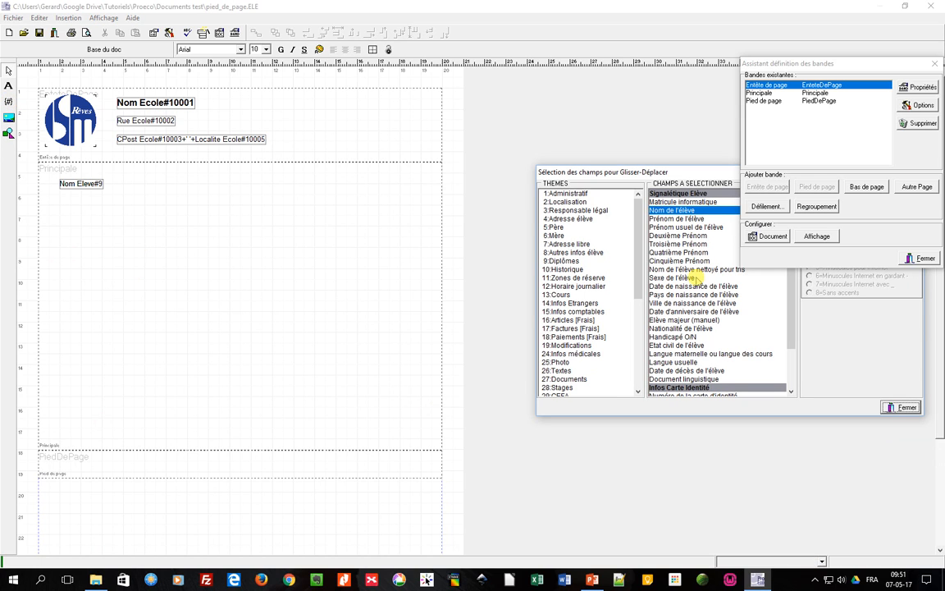
{"action": "left_click_drag", "start_coordinate": [635, 284], "coordinate": [633, 402]}
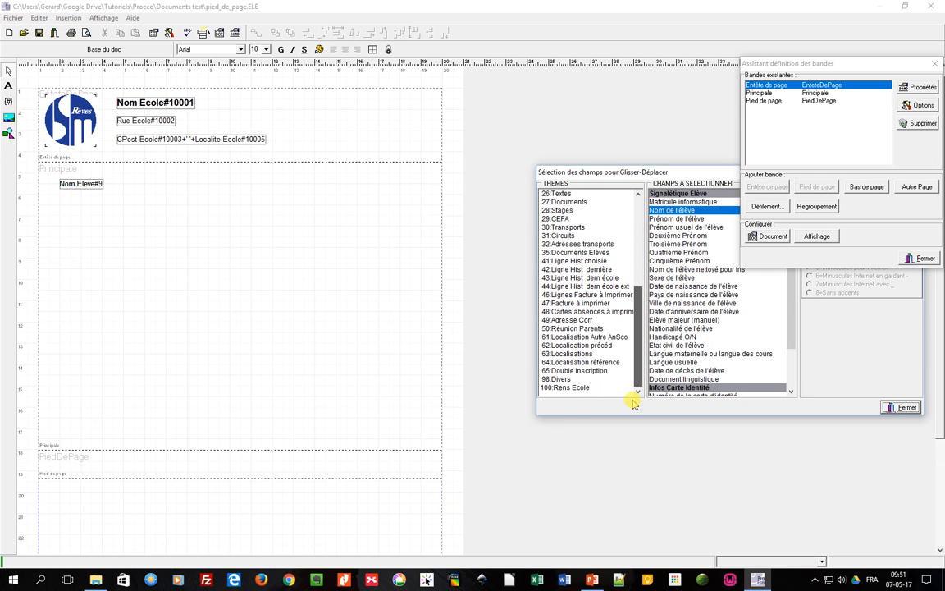
{"action": "left_click", "coordinate": [563, 389]}
{"action": "left_click", "coordinate": [667, 201]}
{"action": "left_click_drag", "start_coordinate": [667, 201], "coordinate": [49, 462]}
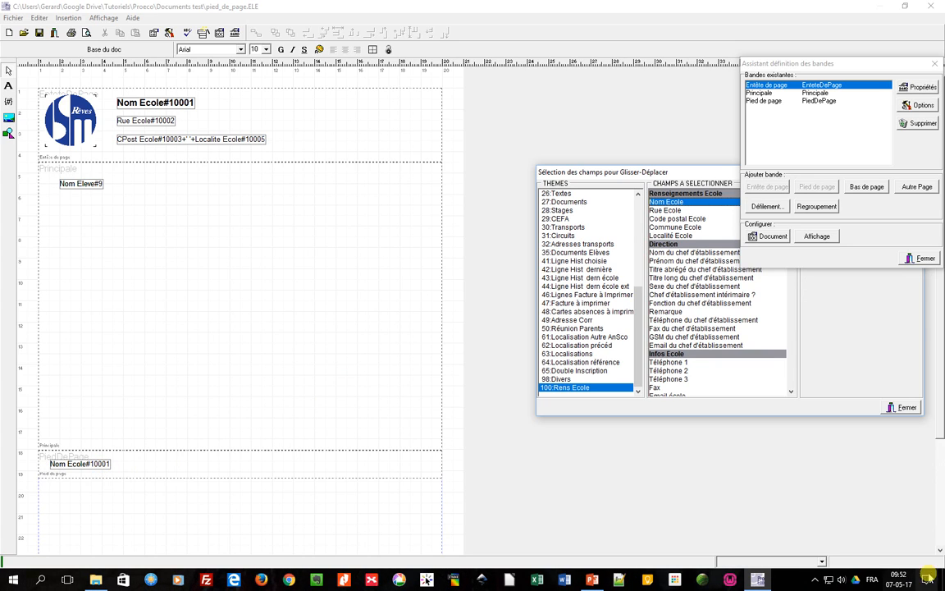
{"action": "left_click", "coordinate": [901, 409]}
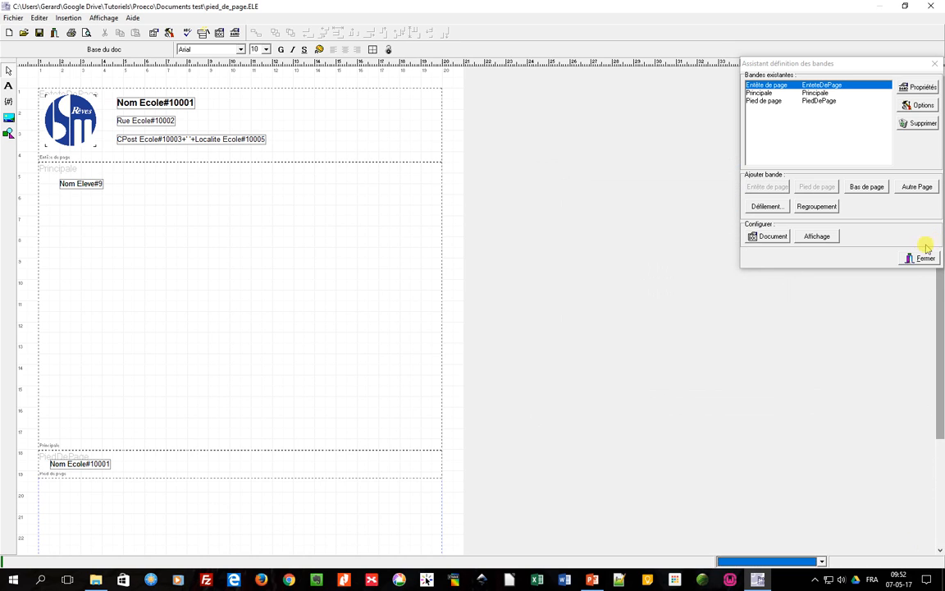
{"action": "left_click", "coordinate": [921, 257]}
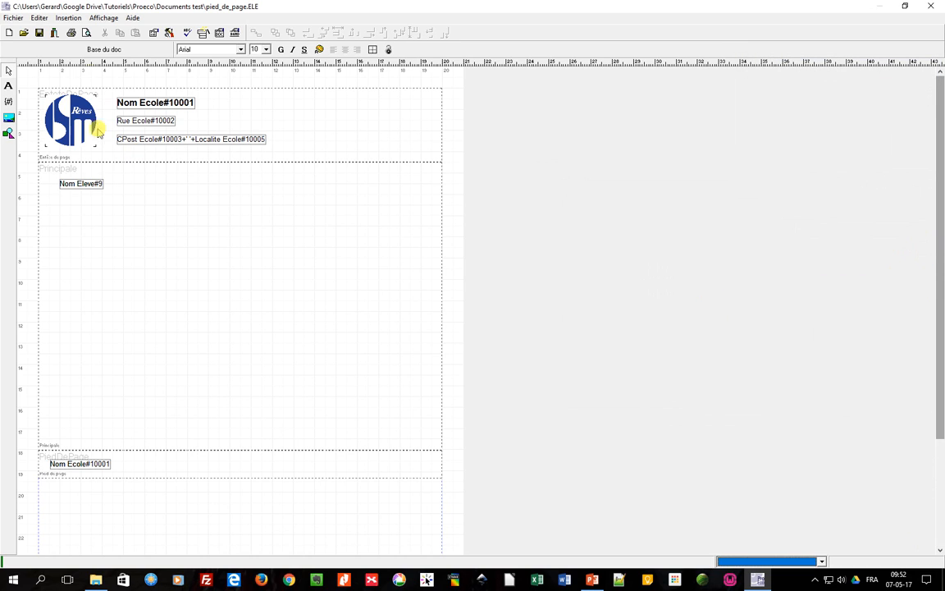
Preview the document as full pages and browse through several pages before closing the preview.
{"action": "left_click", "coordinate": [86, 33]}
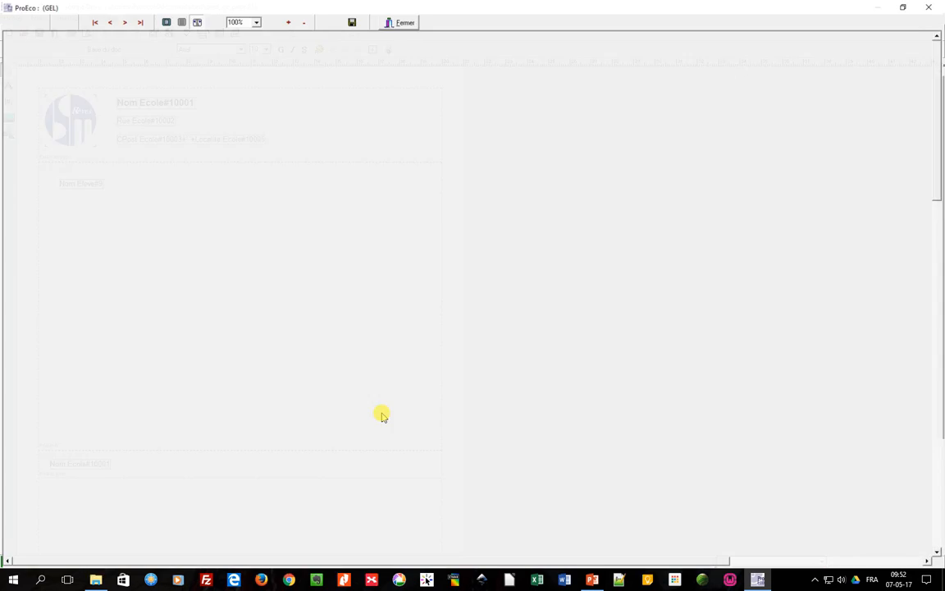
{"action": "left_click", "coordinate": [164, 21]}
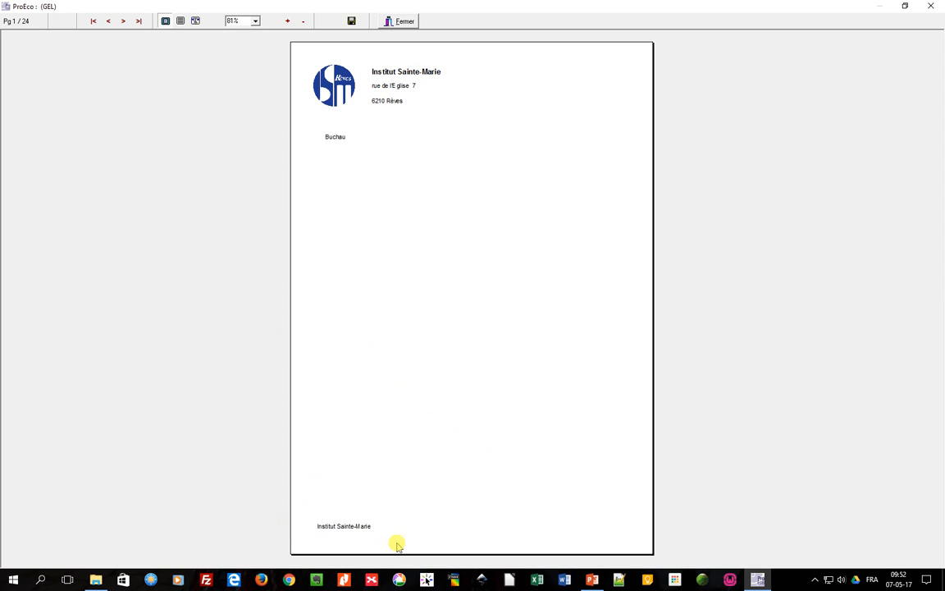
{"action": "left_click", "coordinate": [122, 22]}
{"action": "left_click", "coordinate": [122, 22]}
{"action": "left_click", "coordinate": [122, 22]}
{"action": "left_click", "coordinate": [122, 22]}
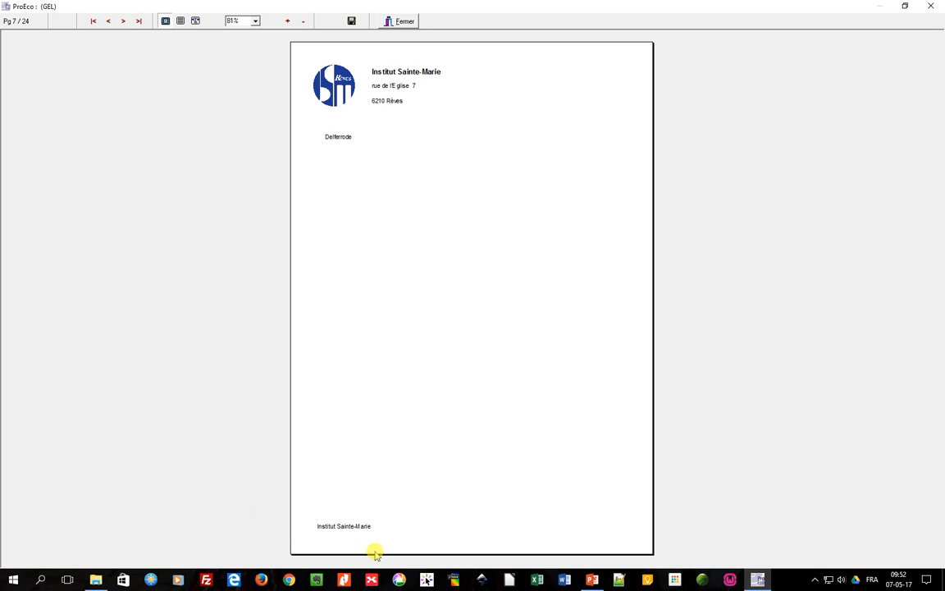
{"action": "left_click", "coordinate": [401, 22]}
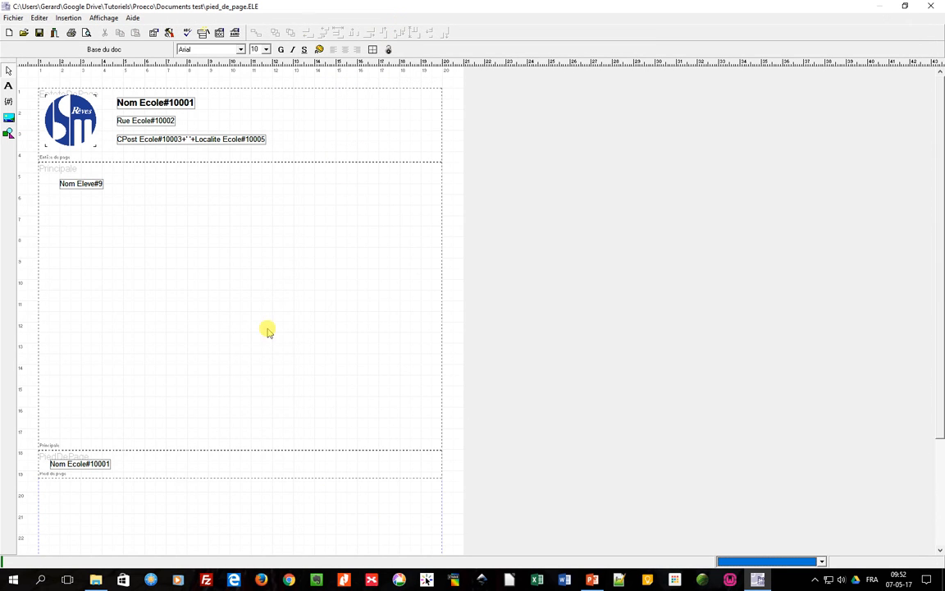
Delete the school name field from the footer and enlarge the page footer band.
{"action": "left_click", "coordinate": [99, 462]}
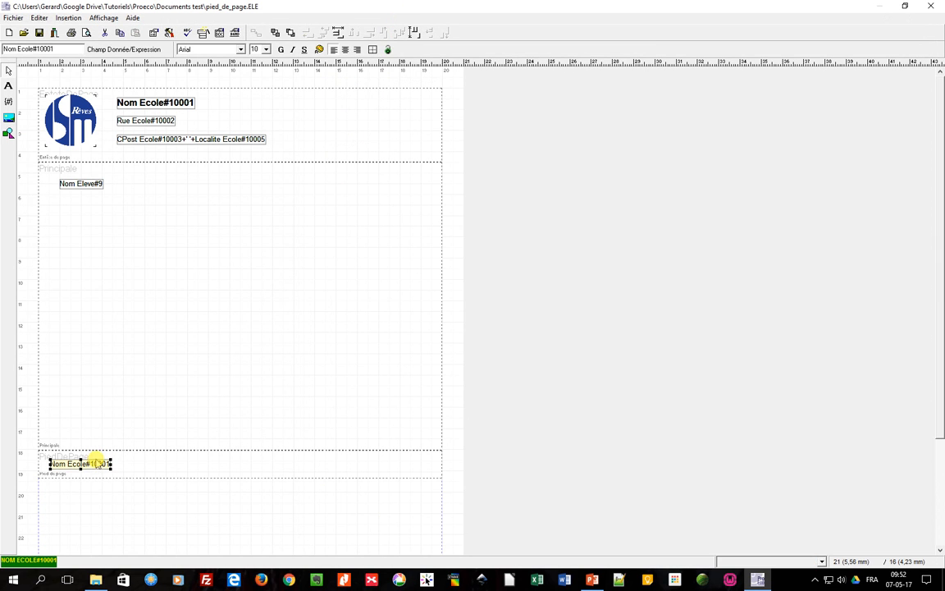
{"action": "key", "text": "Delete"}
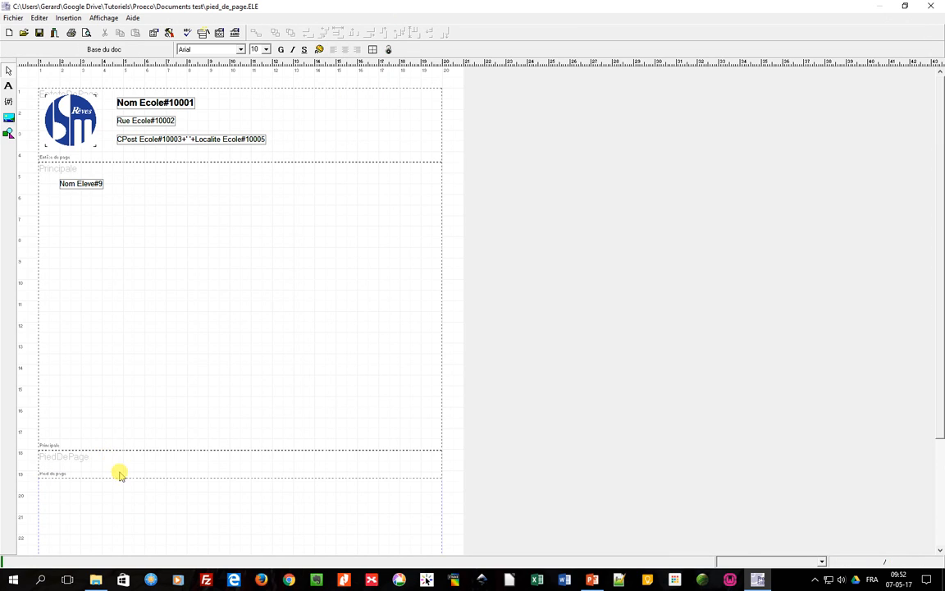
{"action": "left_click", "coordinate": [189, 468]}
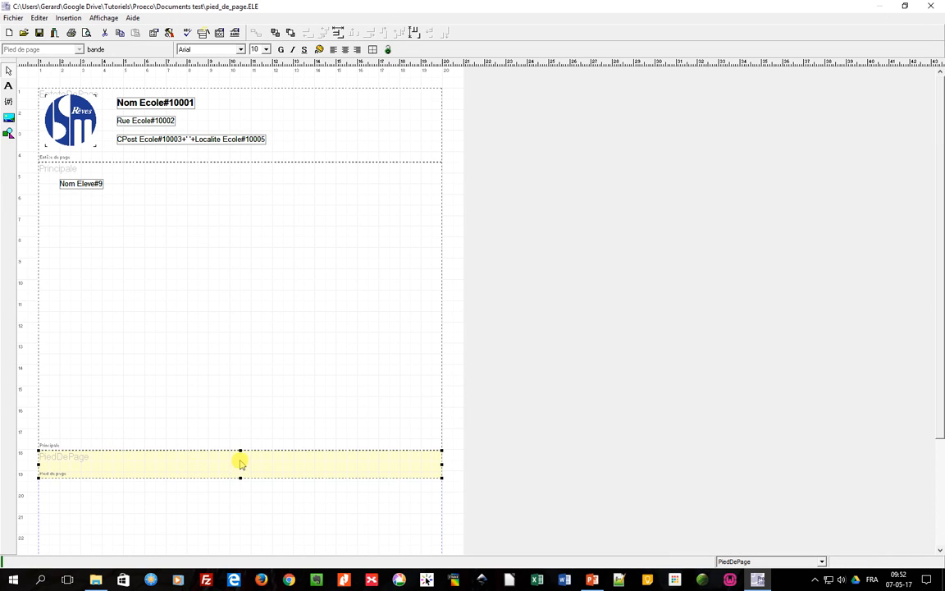
{"action": "left_click_drag", "start_coordinate": [241, 450], "coordinate": [239, 388]}
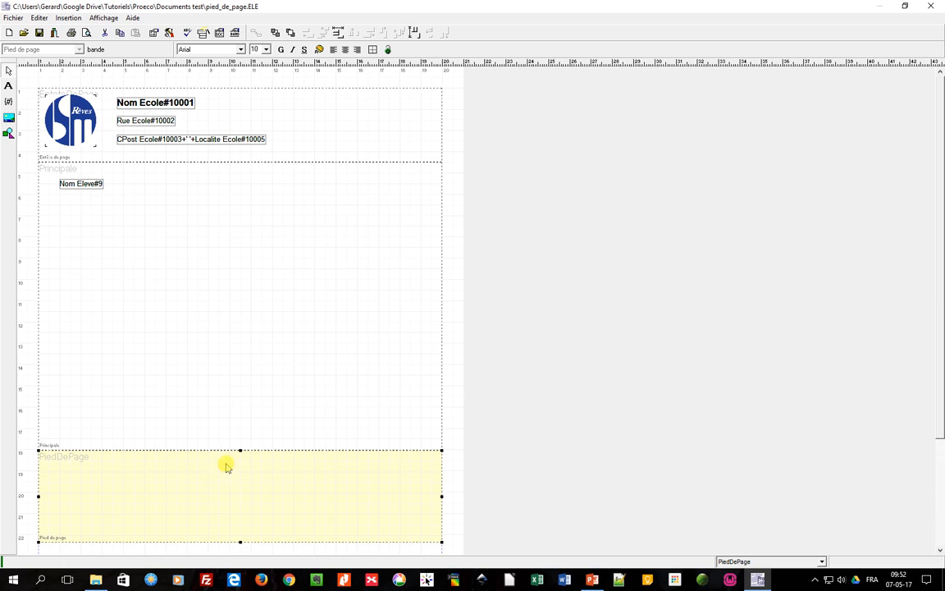
{"action": "left_click_drag", "start_coordinate": [242, 451], "coordinate": [238, 422]}
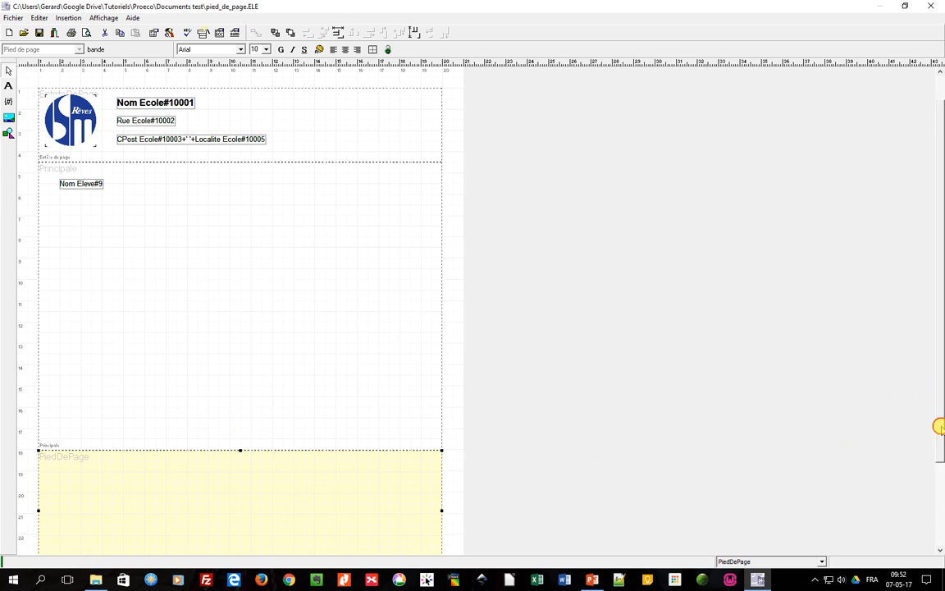
{"action": "left_click_drag", "start_coordinate": [940, 407], "coordinate": [938, 445]}
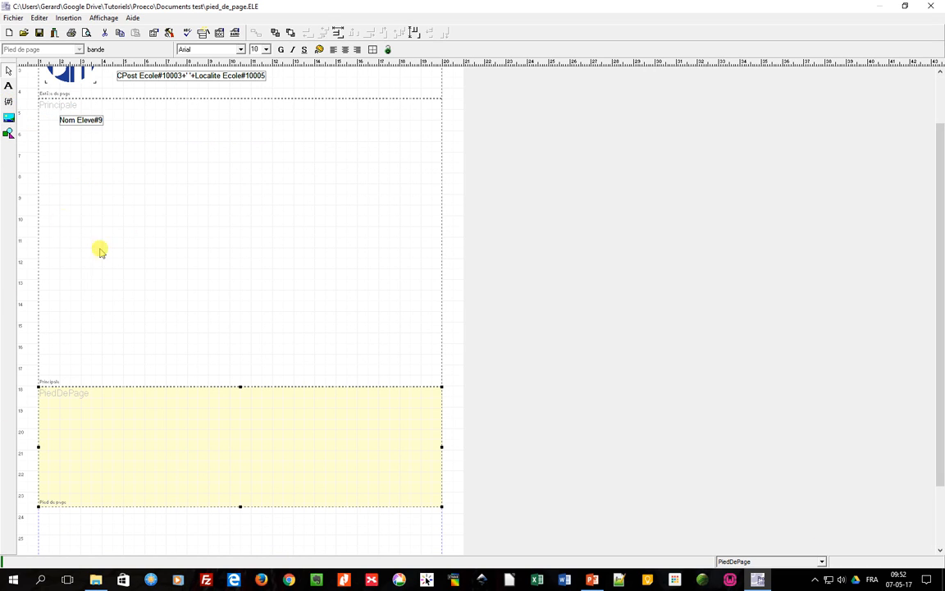
Insert an RTF text block spanning the top of the page footer band.
{"action": "left_click", "coordinate": [66, 18]}
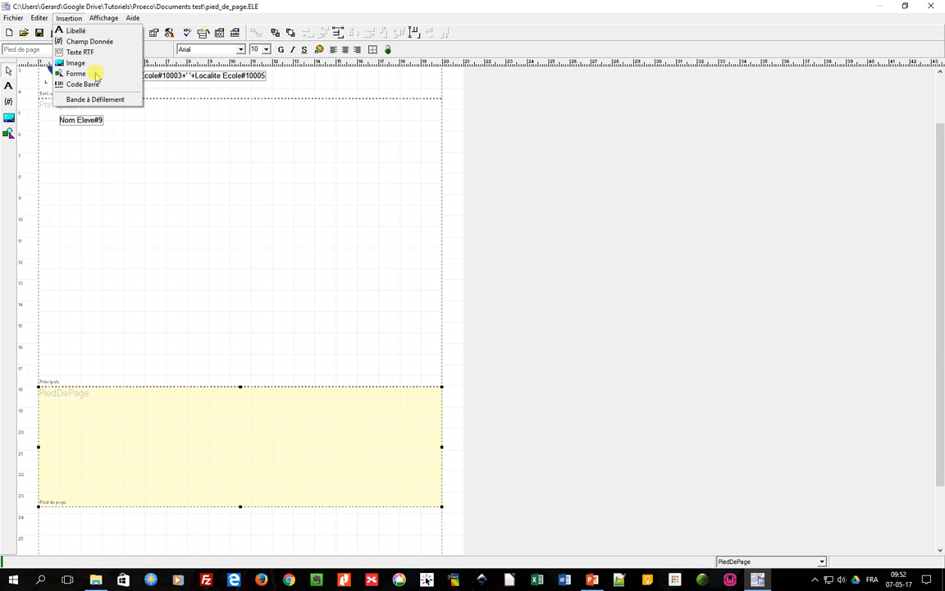
{"action": "left_click", "coordinate": [85, 51]}
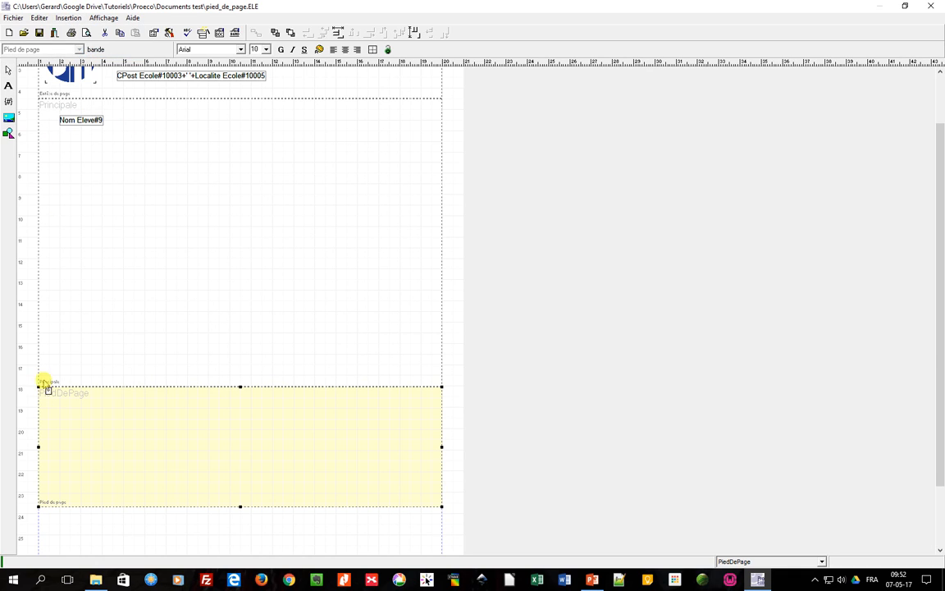
{"action": "left_click", "coordinate": [67, 18]}
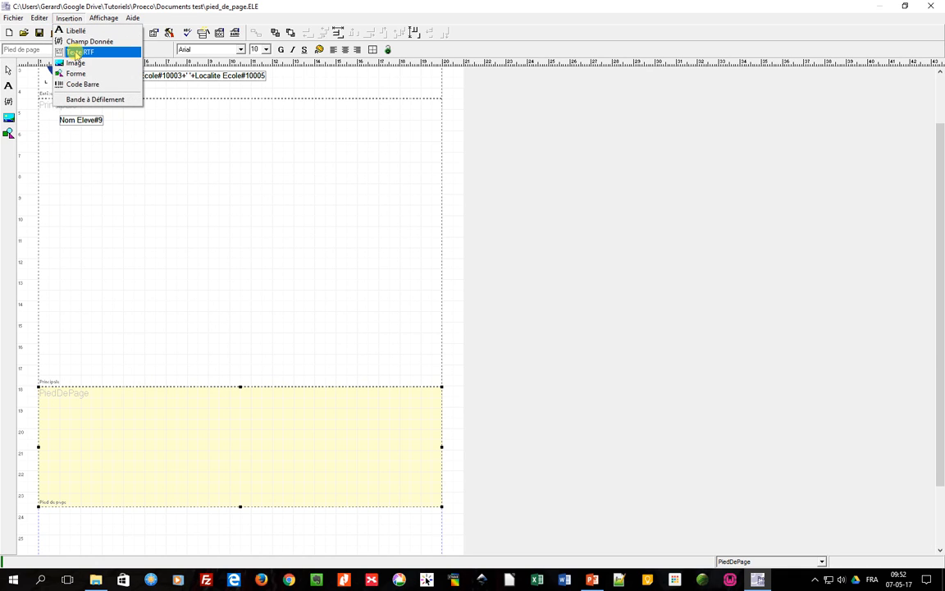
{"action": "left_click", "coordinate": [77, 53]}
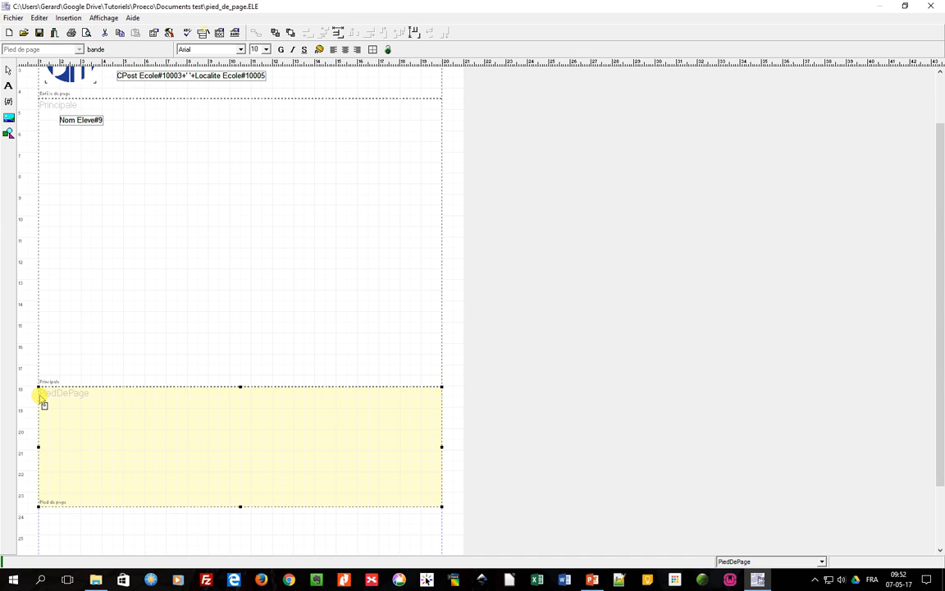
{"action": "left_click_drag", "start_coordinate": [42, 394], "coordinate": [299, 422]}
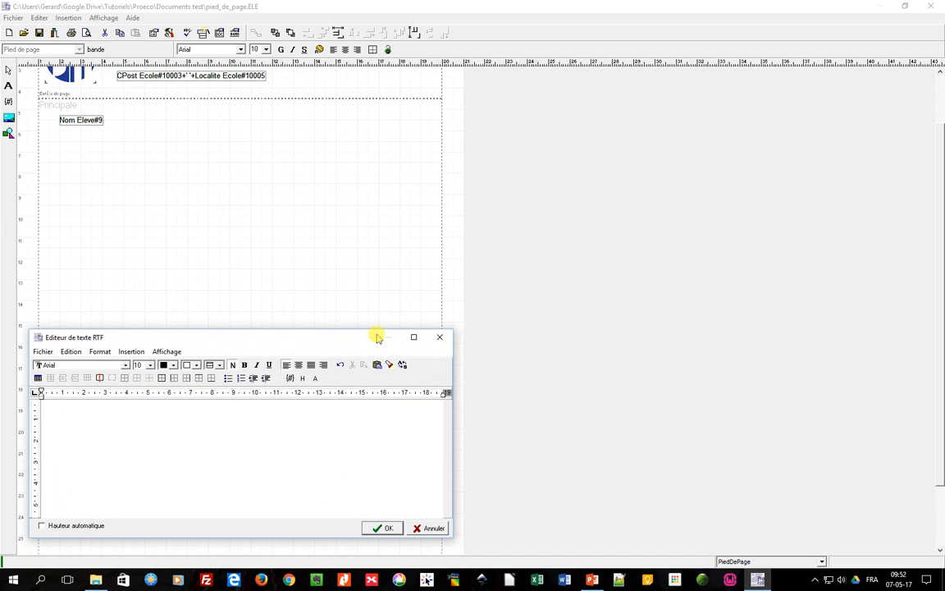
{"action": "left_click_drag", "start_coordinate": [358, 339], "coordinate": [405, 209]}
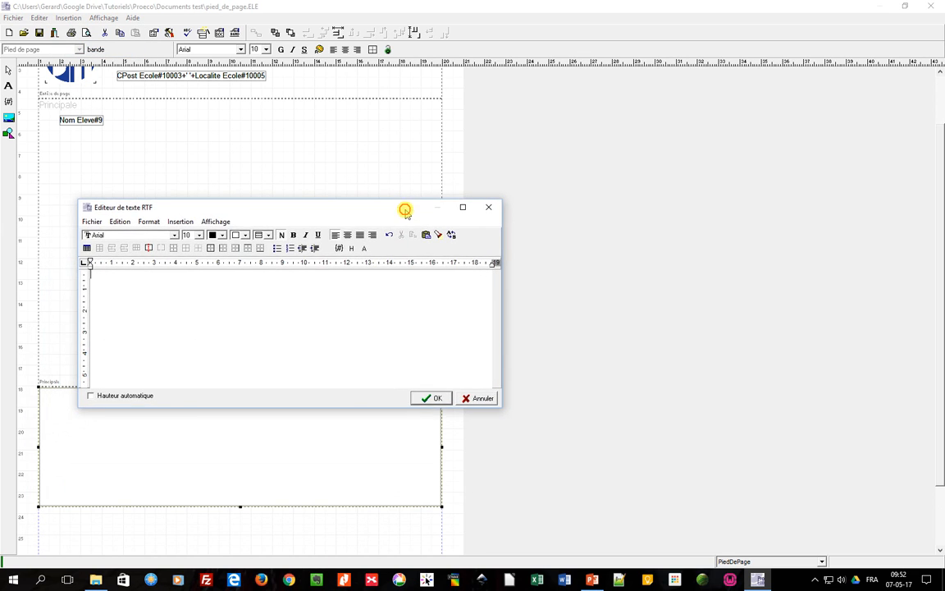
Insert the responsible's title field (Titre du responsable) into the RTF text.
{"action": "left_click", "coordinate": [339, 250]}
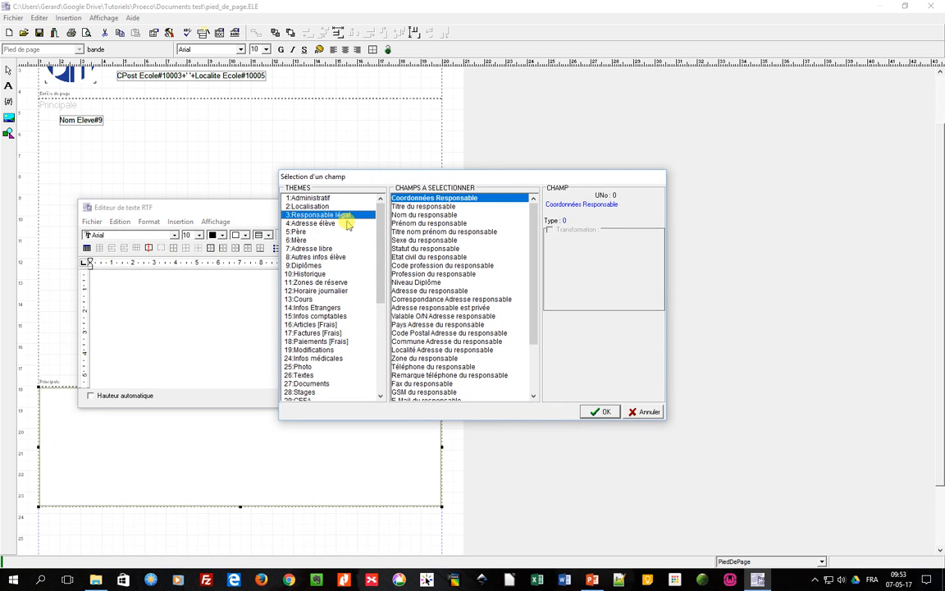
{"action": "left_click", "coordinate": [415, 208]}
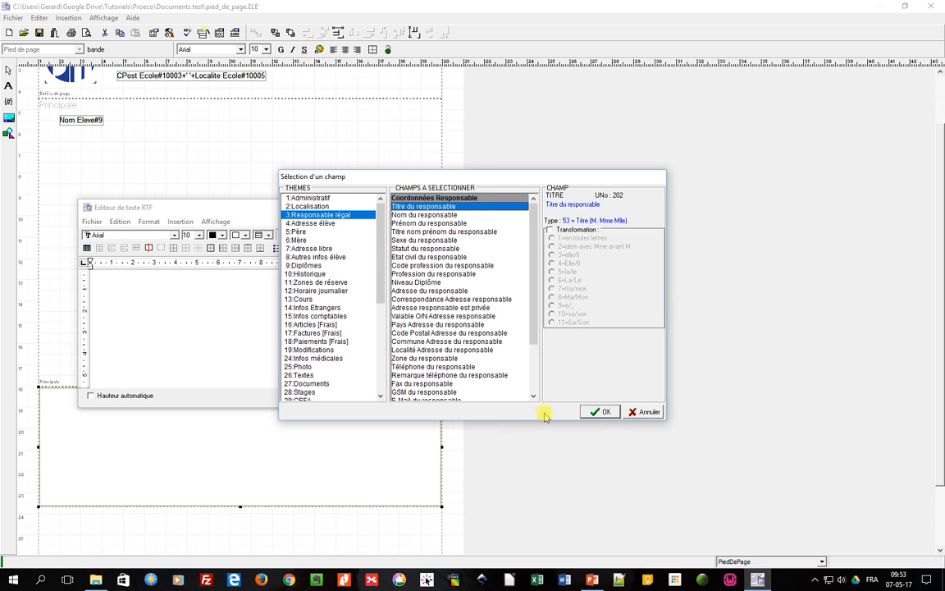
{"action": "left_click", "coordinate": [602, 411]}
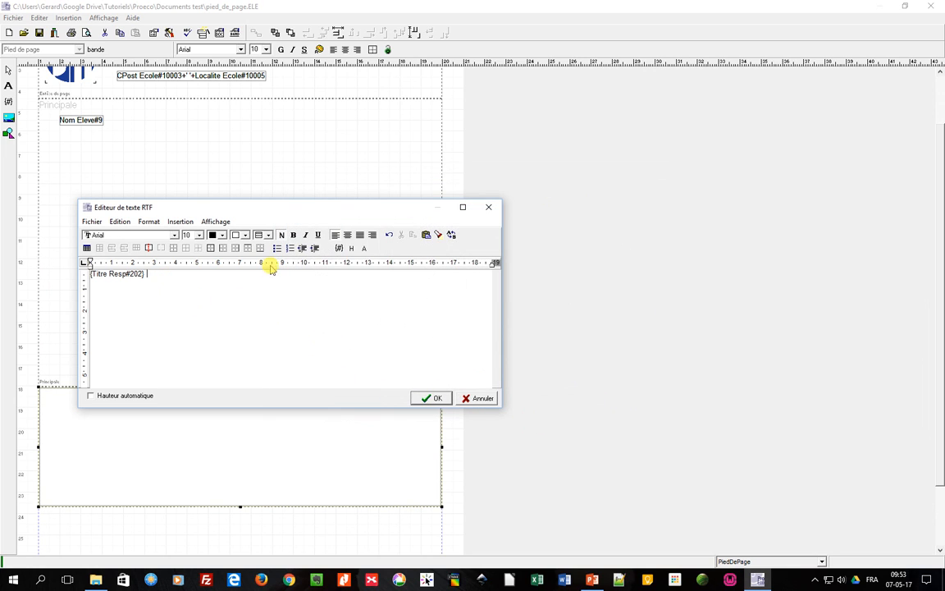
Insert the responsible's name field (Nom du responsable) and follow it with the word autorise.
{"action": "left_click", "coordinate": [338, 248]}
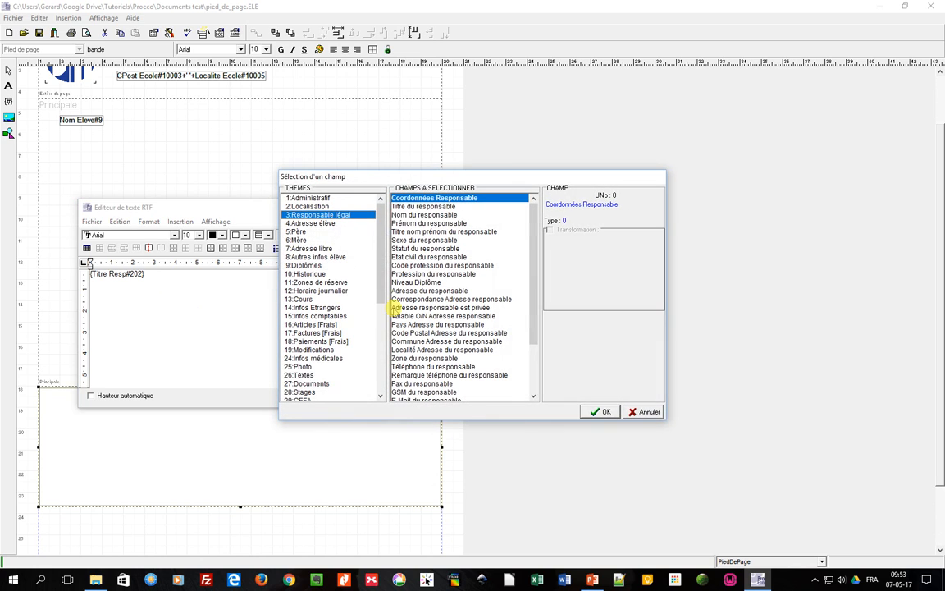
{"action": "left_click", "coordinate": [427, 214]}
{"action": "left_click", "coordinate": [601, 411]}
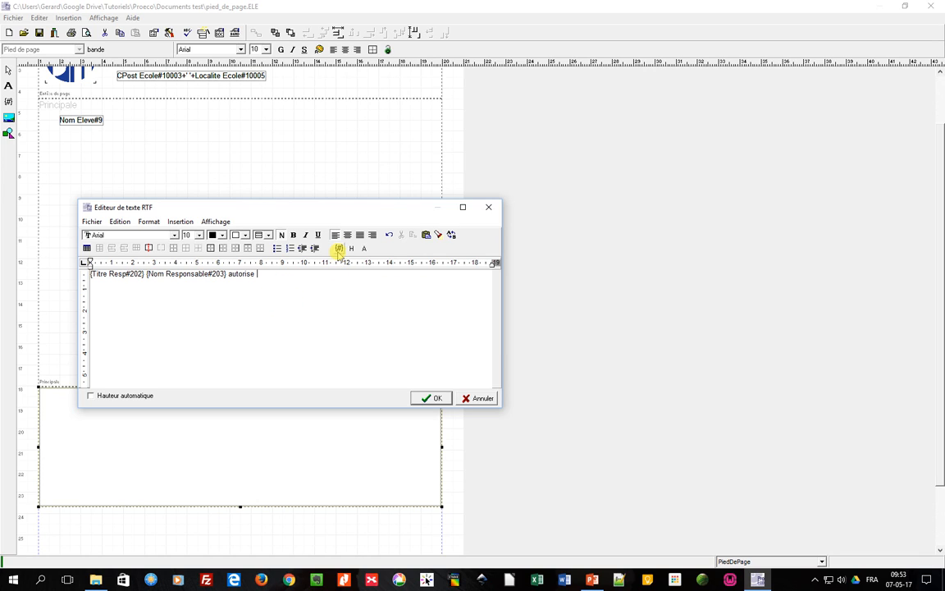
Insert the student's sex field (Sexe de l'élève) with transformation 14=ma/mon into the RTF text.
{"action": "left_click", "coordinate": [339, 248]}
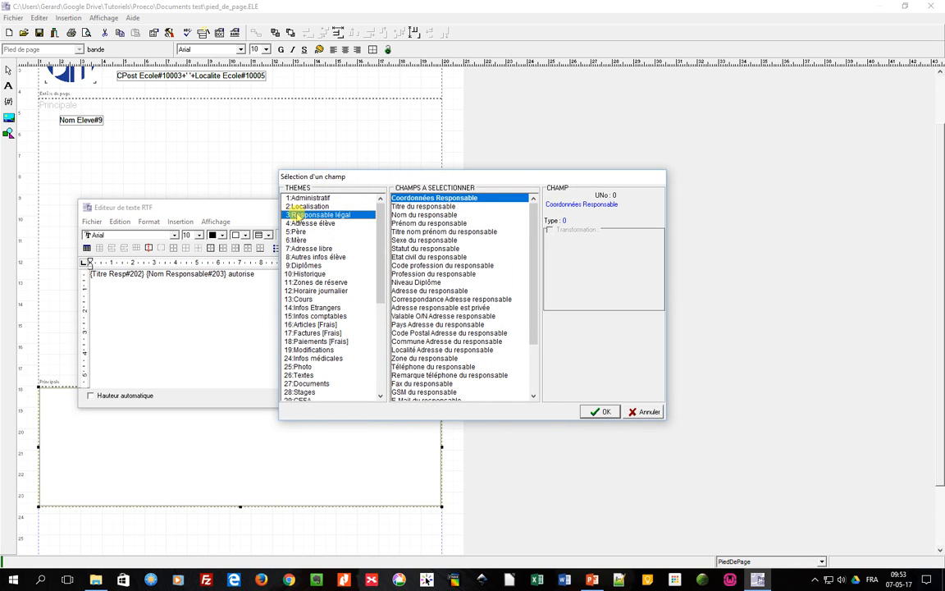
{"action": "left_click", "coordinate": [307, 200]}
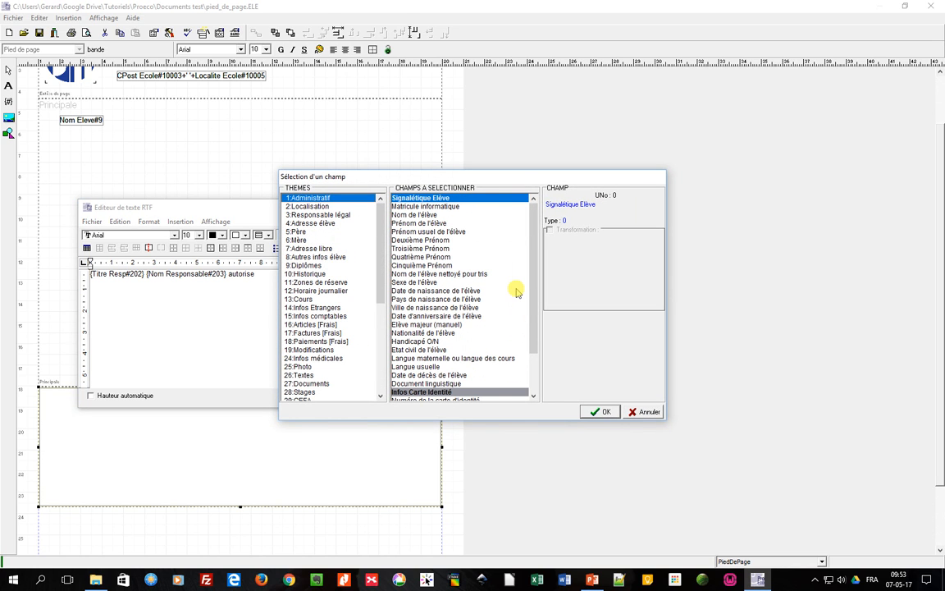
{"action": "left_click", "coordinate": [420, 281]}
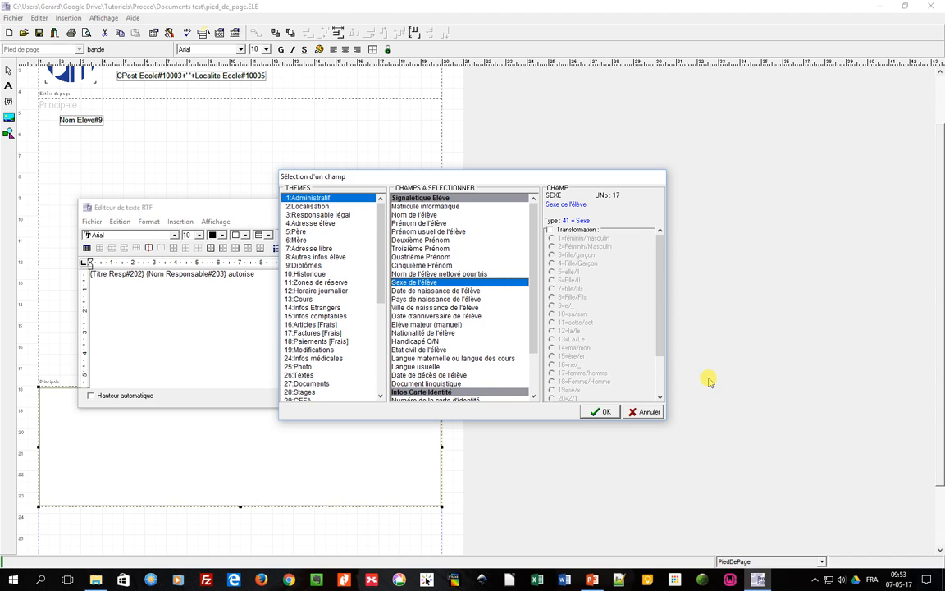
{"action": "left_click", "coordinate": [552, 230]}
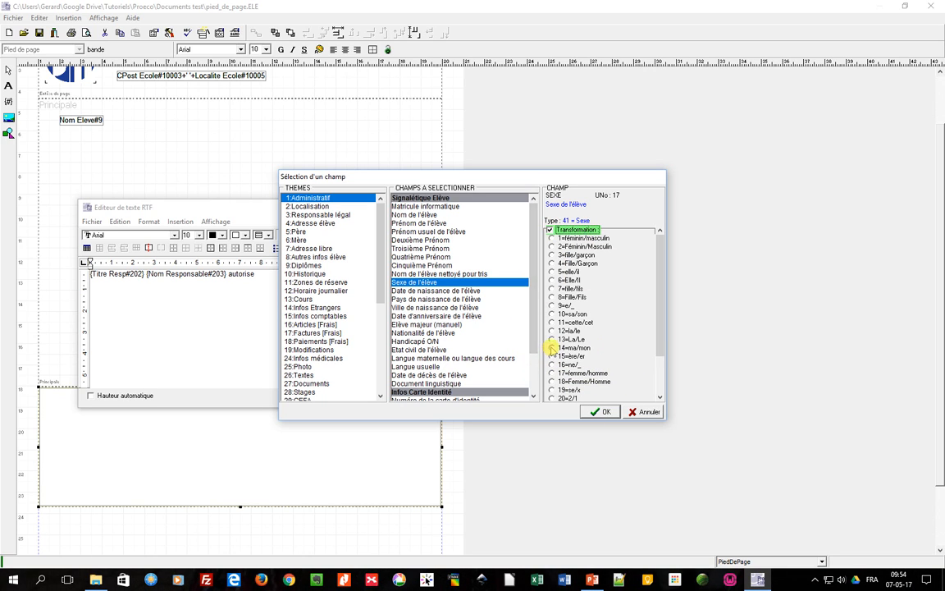
{"action": "left_click", "coordinate": [552, 348]}
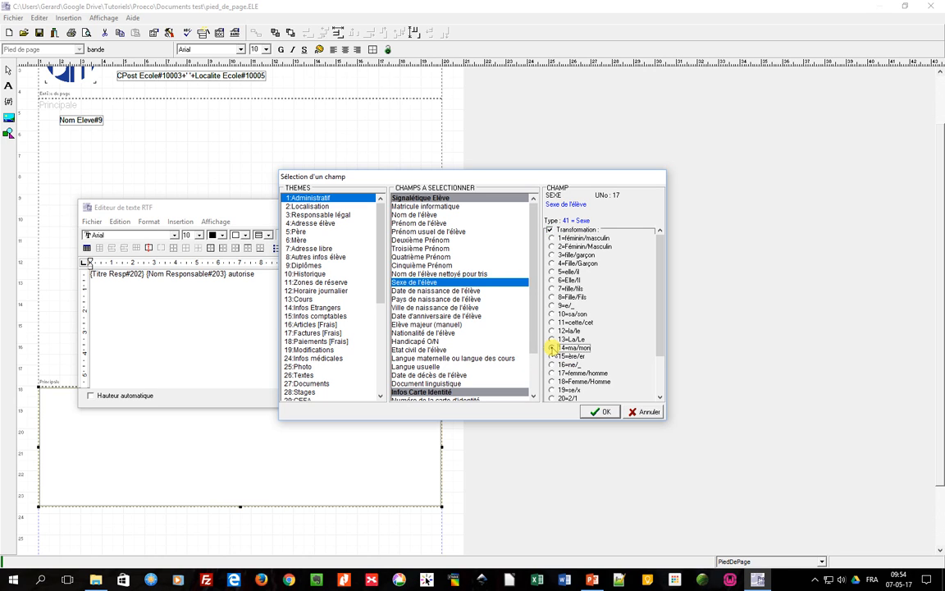
{"action": "left_click", "coordinate": [603, 414]}
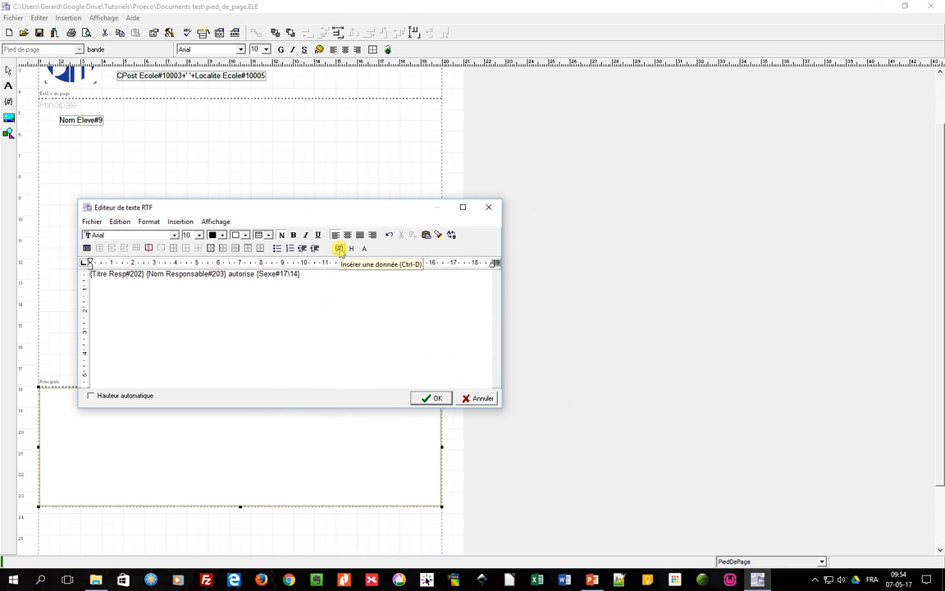
Insert the student's sex field again with transformation 7=fille/fils.
{"action": "left_click", "coordinate": [339, 249]}
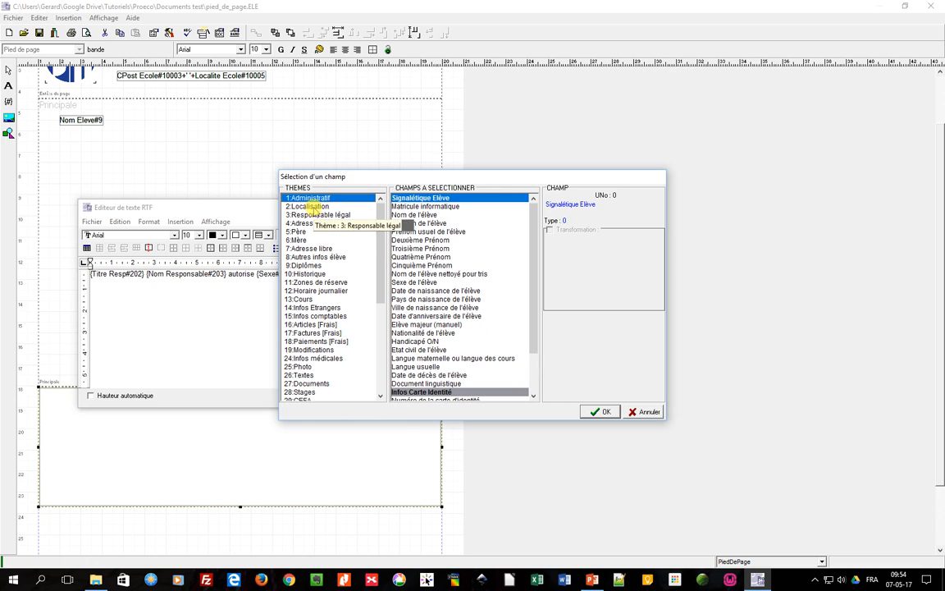
{"action": "left_click", "coordinate": [400, 282]}
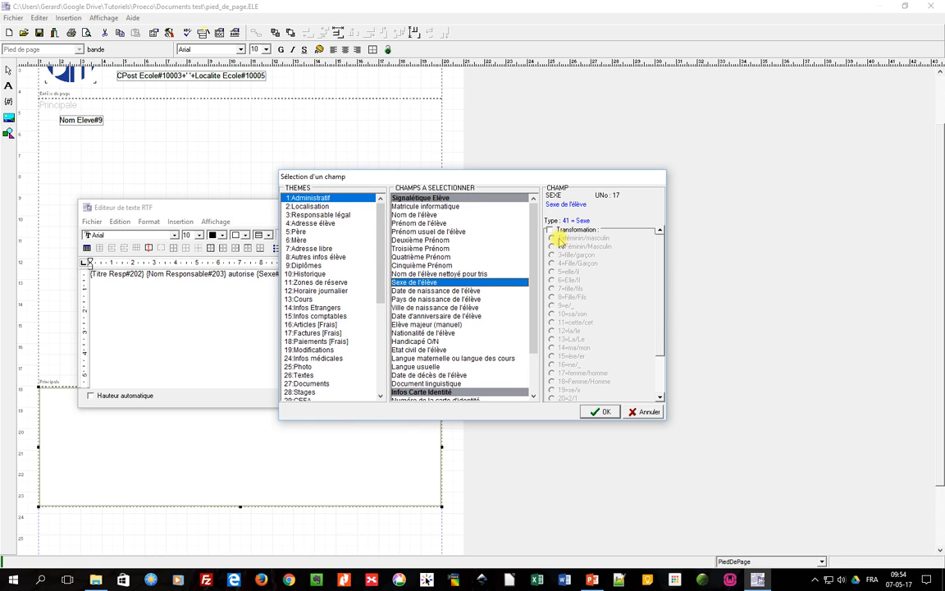
{"action": "left_click", "coordinate": [551, 229]}
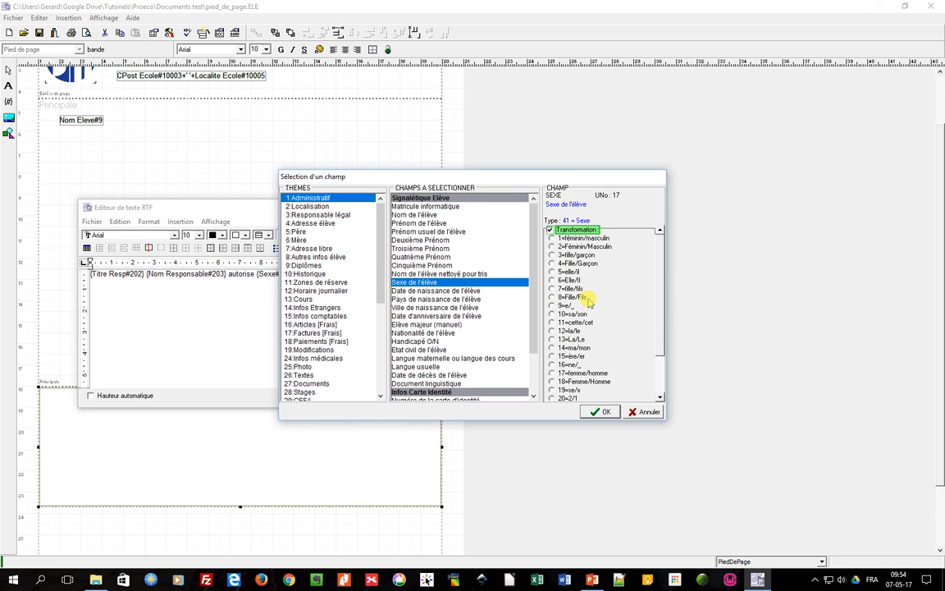
{"action": "left_click", "coordinate": [571, 289]}
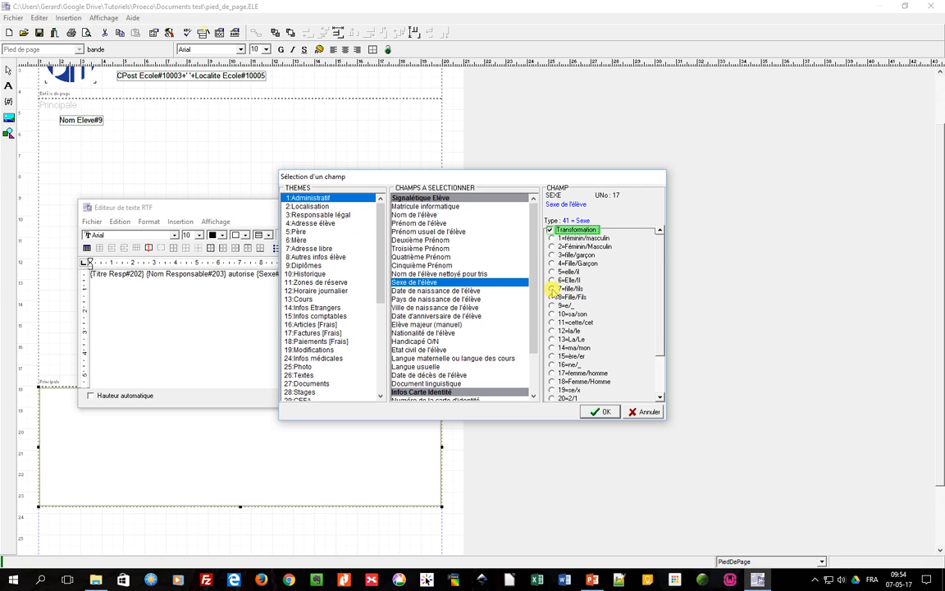
{"action": "left_click", "coordinate": [602, 411]}
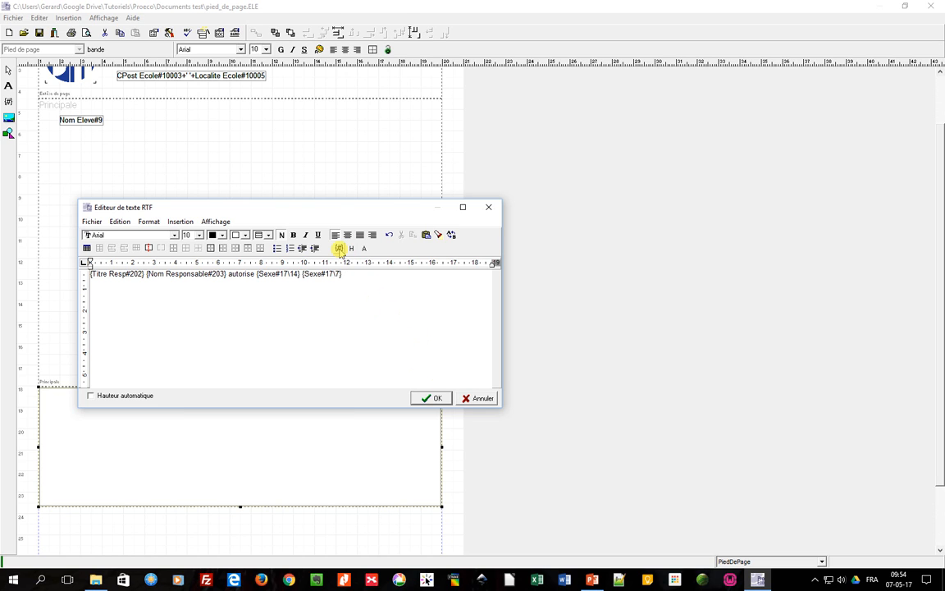
Insert the student's first name field (Prénom de l'élève) into the RTF text.
{"action": "left_click", "coordinate": [339, 249]}
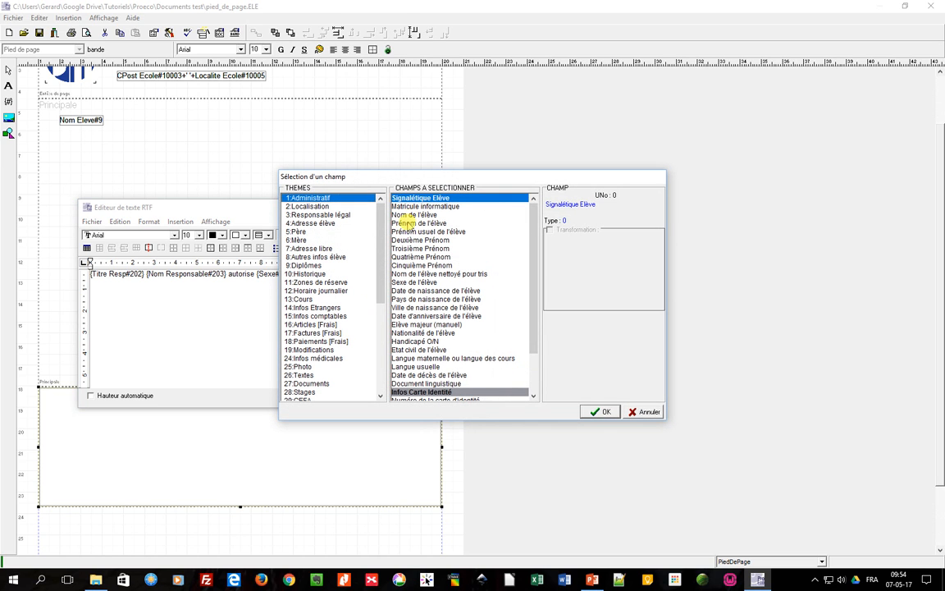
{"action": "left_click", "coordinate": [404, 222]}
{"action": "left_click", "coordinate": [602, 411]}
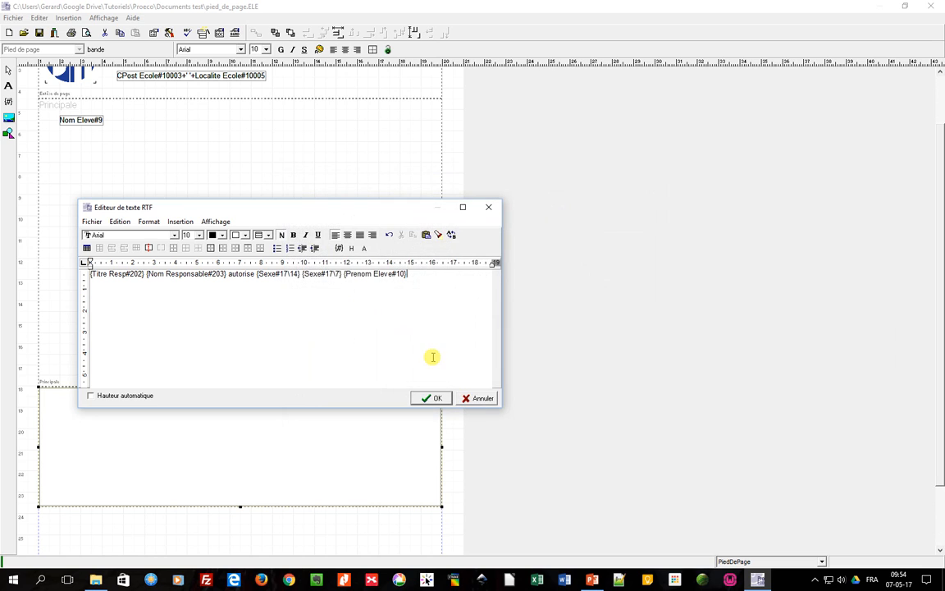
Insert the student's last name field (Nom de l'élève) and type "à participaer à ..." after it.
{"action": "left_click", "coordinate": [338, 248]}
{"action": "left_click", "coordinate": [403, 214]}
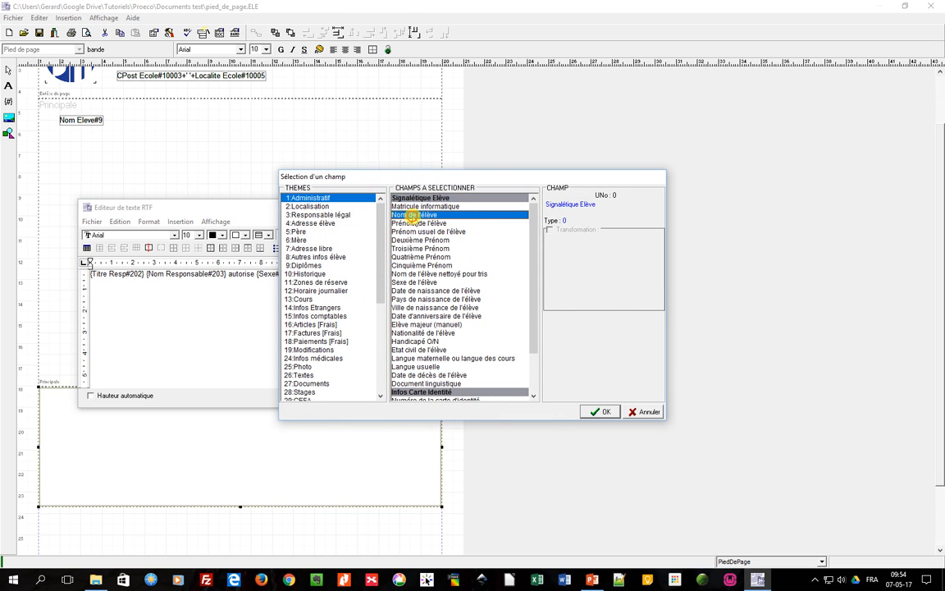
{"action": "left_click", "coordinate": [599, 411]}
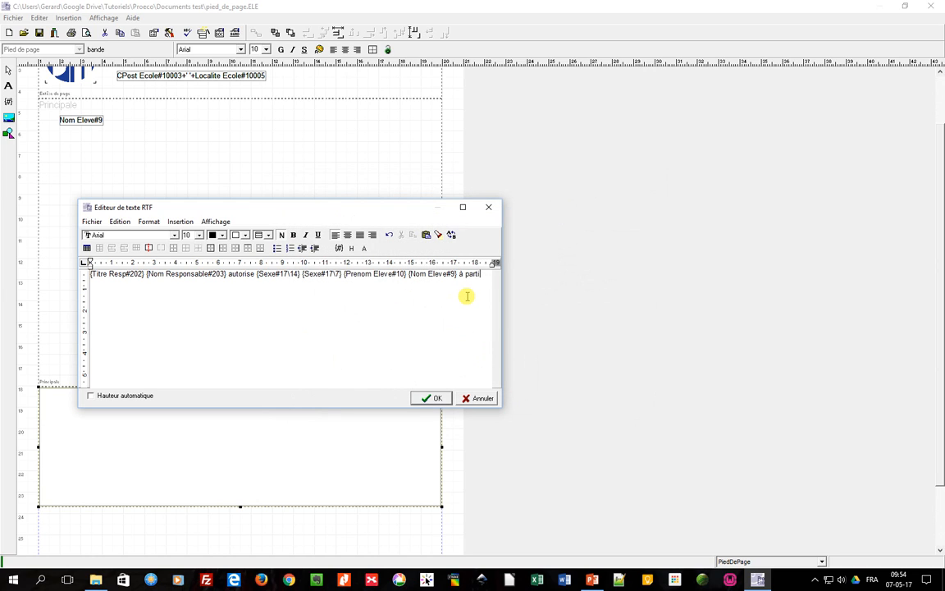
{"action": "type", "text": "à participaer à ..."}
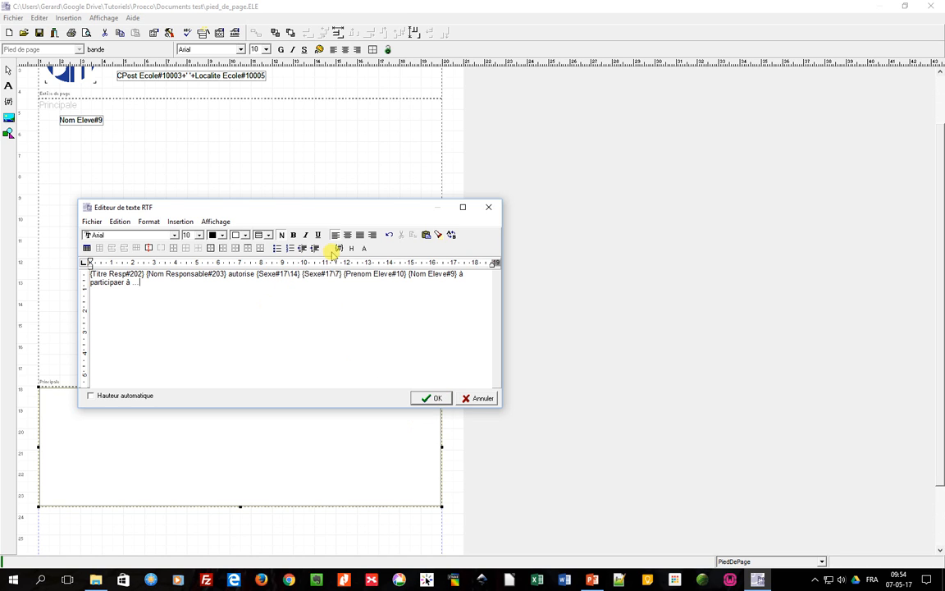
Try to insert another student sex field with a transformation option.
{"action": "left_click", "coordinate": [340, 250]}
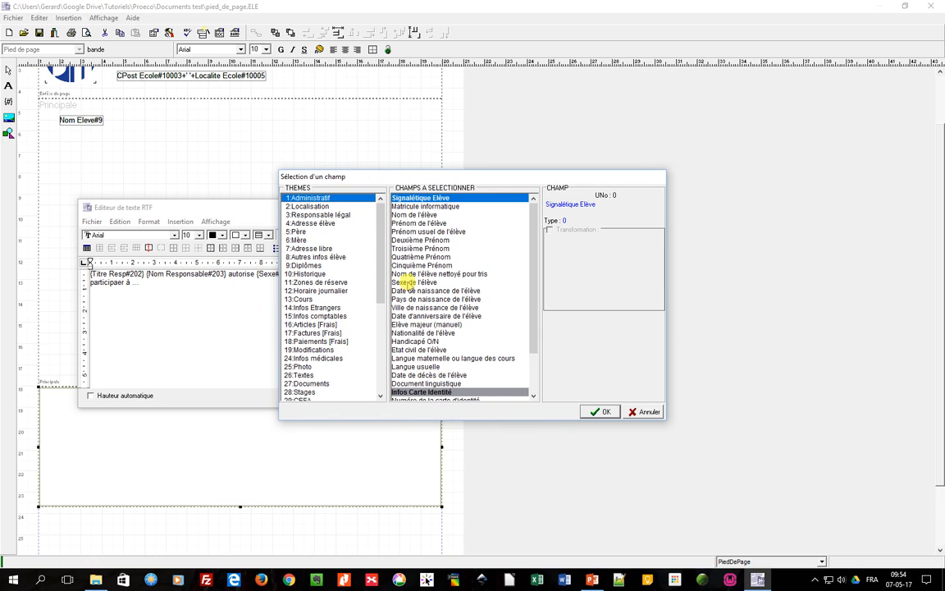
{"action": "left_click", "coordinate": [402, 281]}
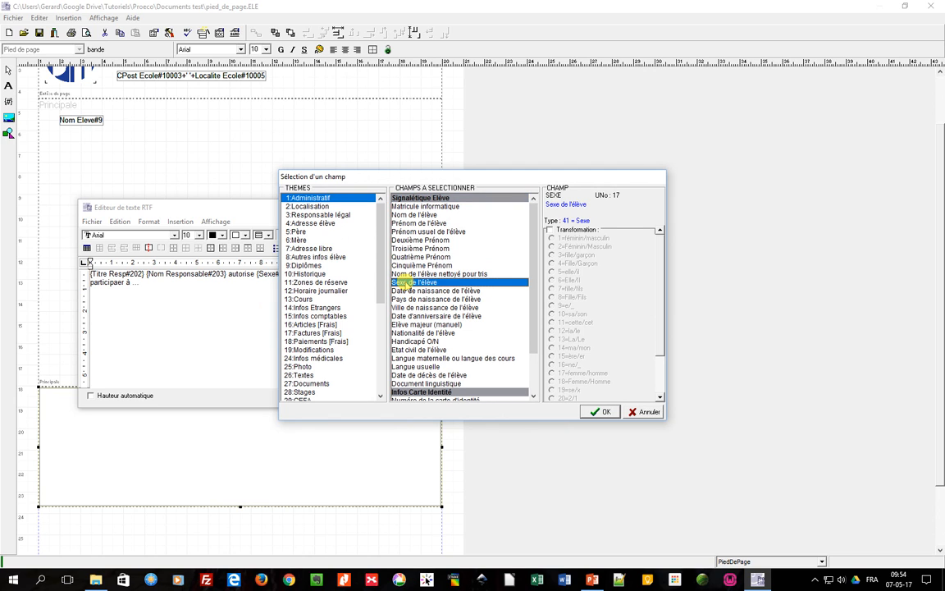
{"action": "left_click", "coordinate": [549, 230]}
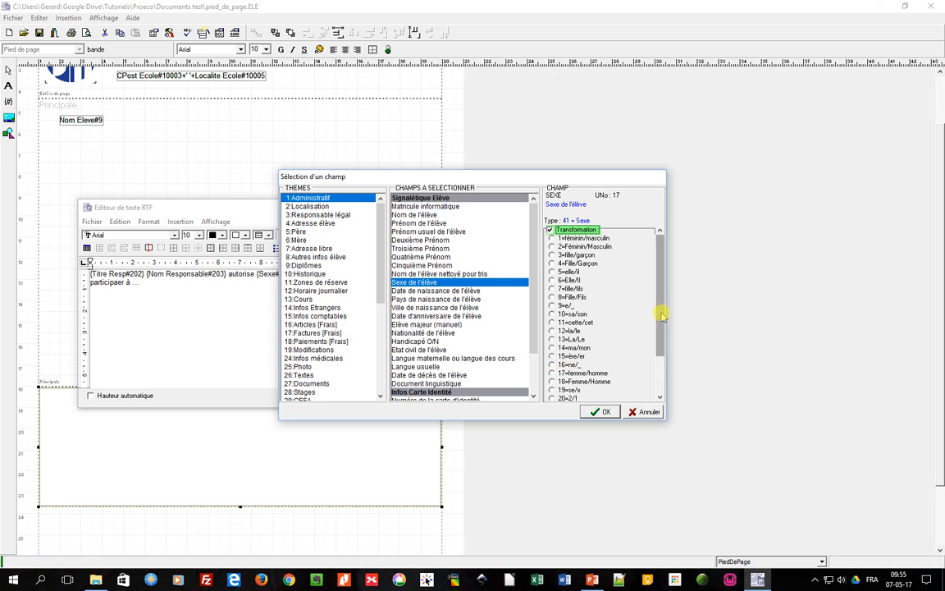
{"action": "left_click_drag", "start_coordinate": [663, 307], "coordinate": [656, 371]}
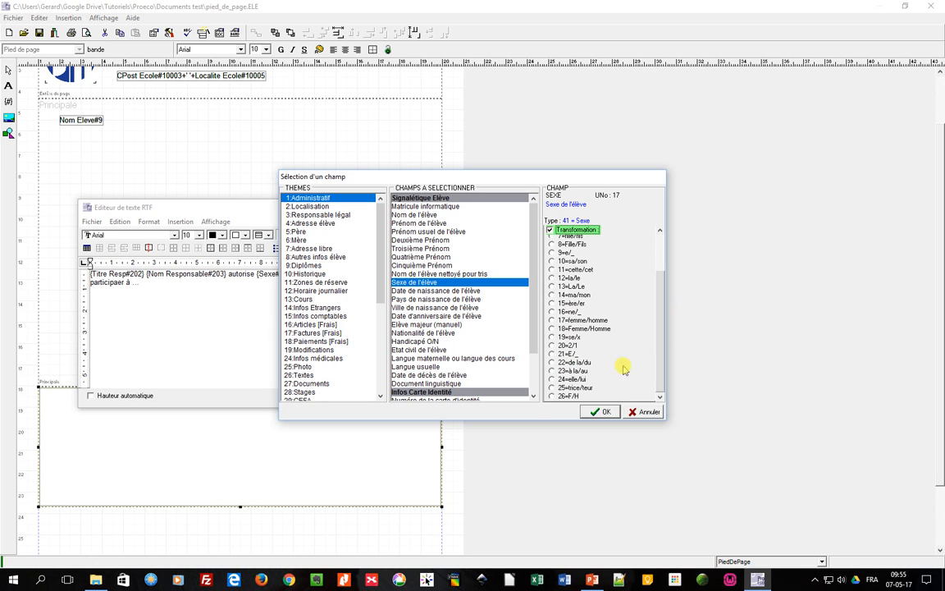
{"action": "left_click", "coordinate": [603, 414]}
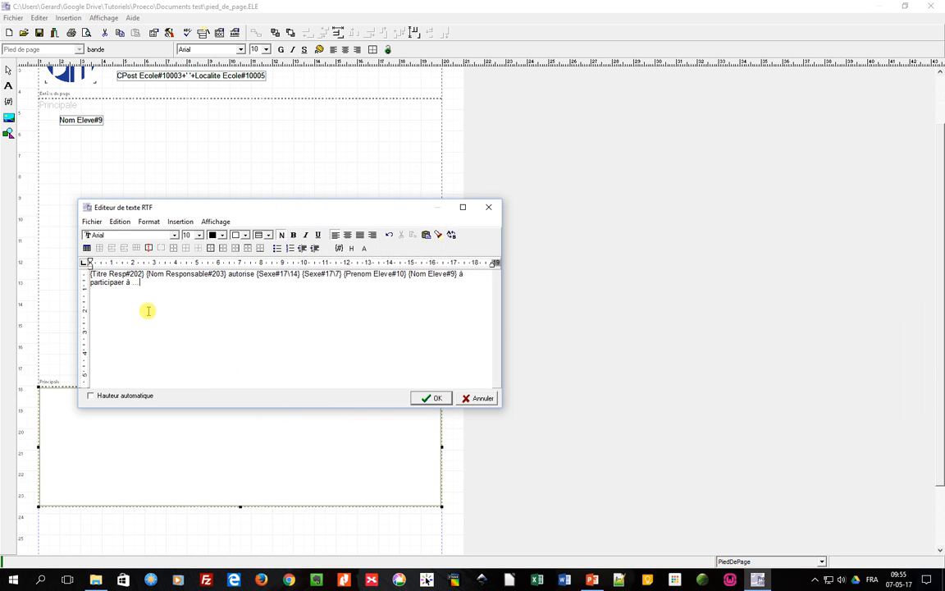
Confirm the RTF text and preview the merged document as a full page.
{"action": "left_click", "coordinate": [430, 399]}
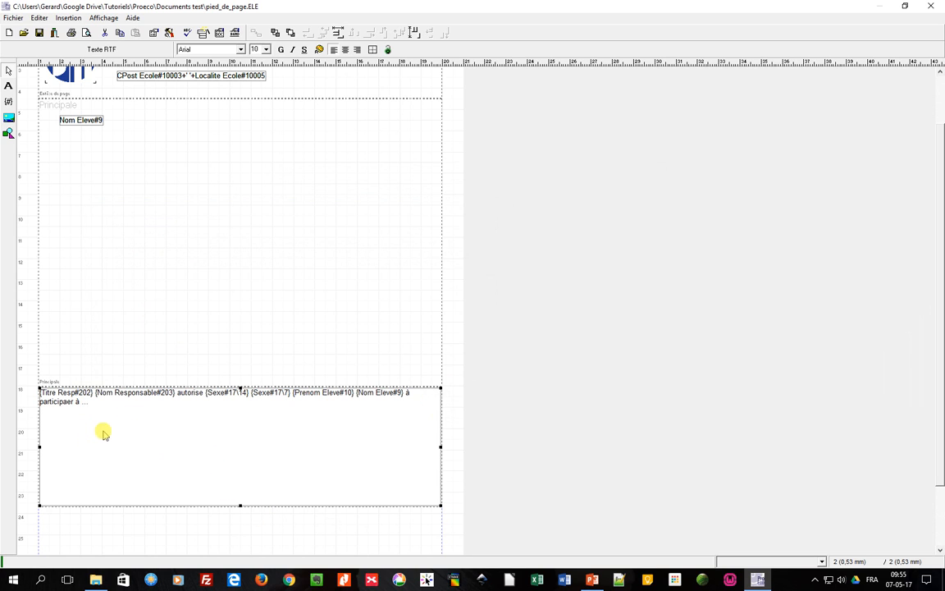
{"action": "left_click", "coordinate": [85, 33]}
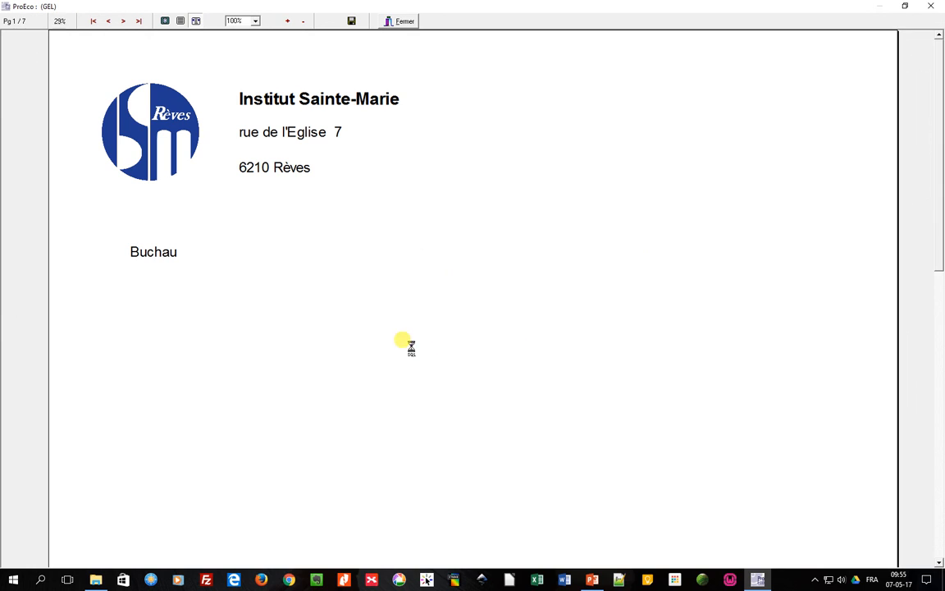
{"action": "left_click", "coordinate": [165, 21]}
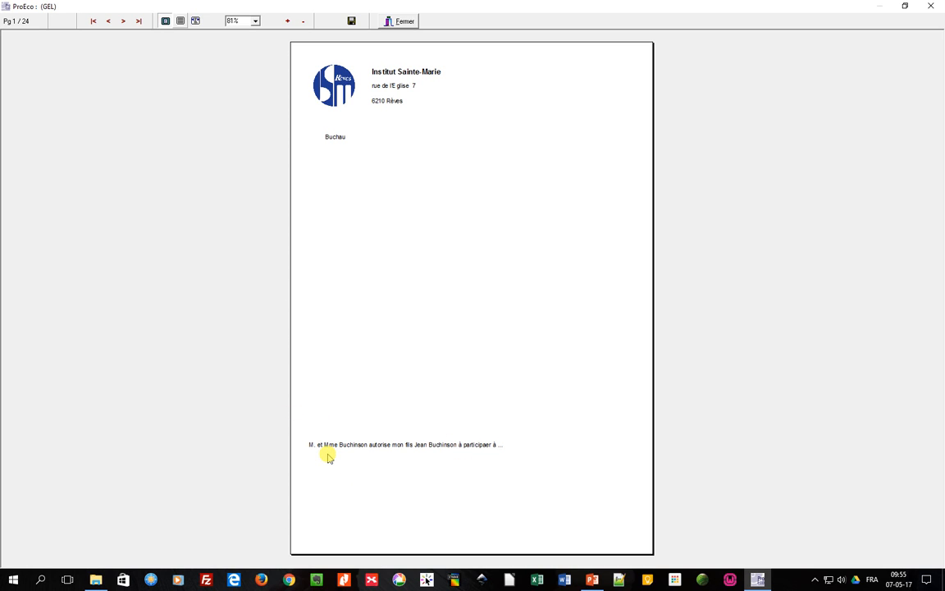
{"action": "left_click", "coordinate": [121, 23]}
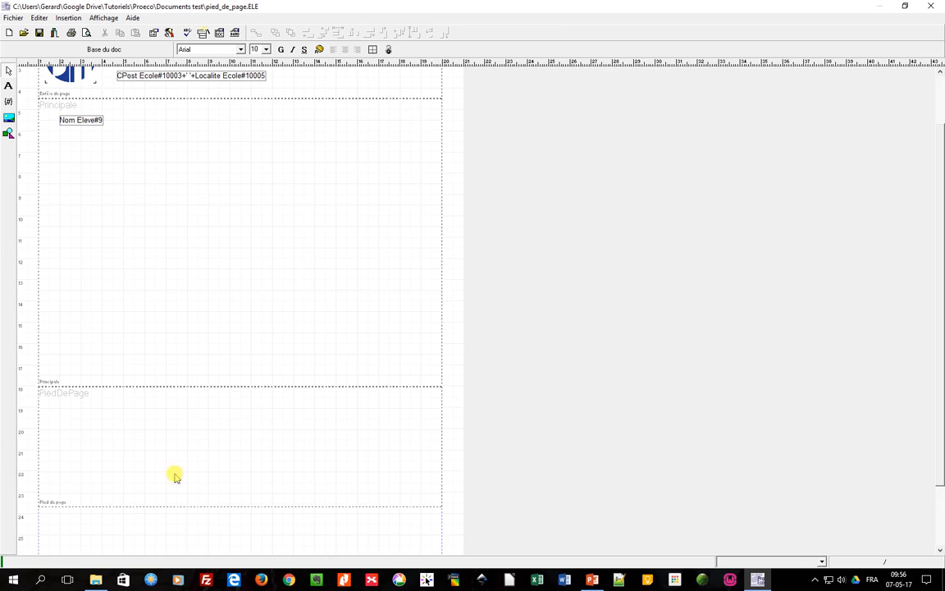
Delete the page footer band and add a Bas de page band in its place.
{"action": "left_click", "coordinate": [229, 422]}
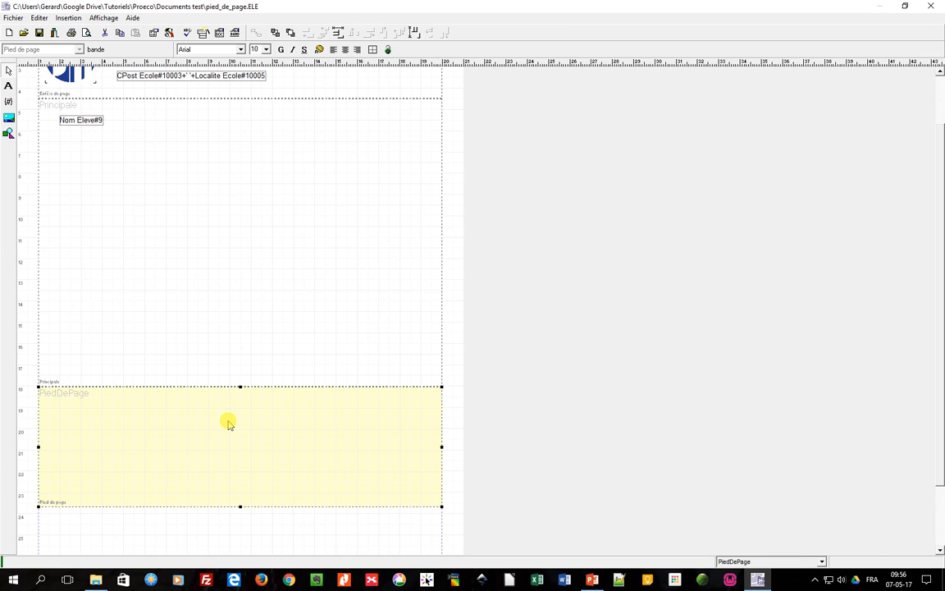
{"action": "key", "text": "Delete"}
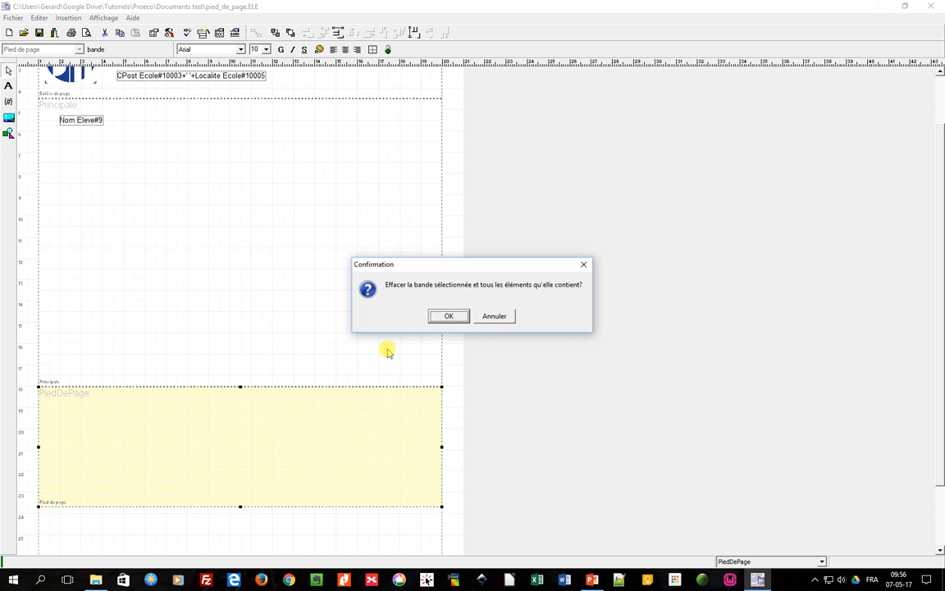
{"action": "left_click", "coordinate": [436, 316]}
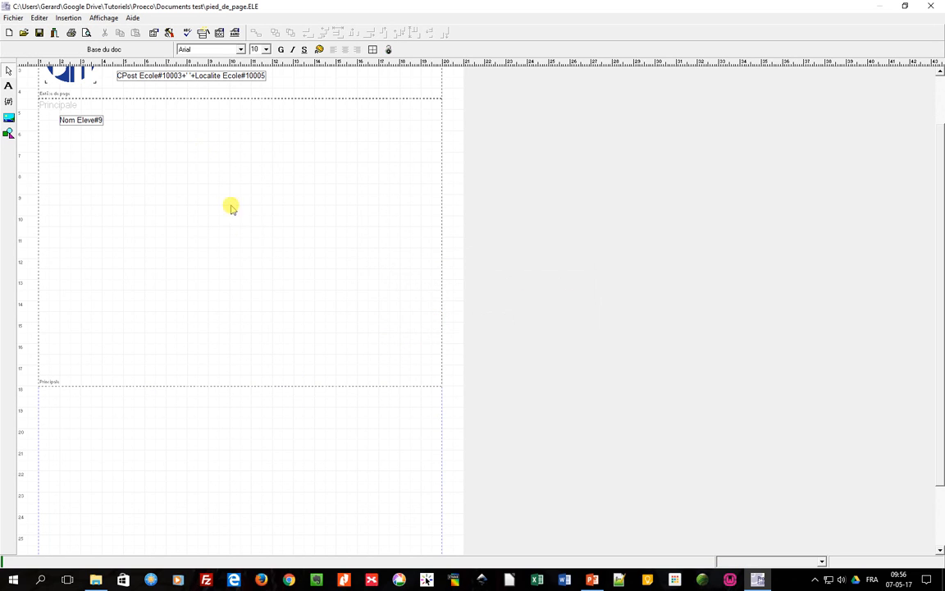
{"action": "left_click", "coordinate": [202, 33]}
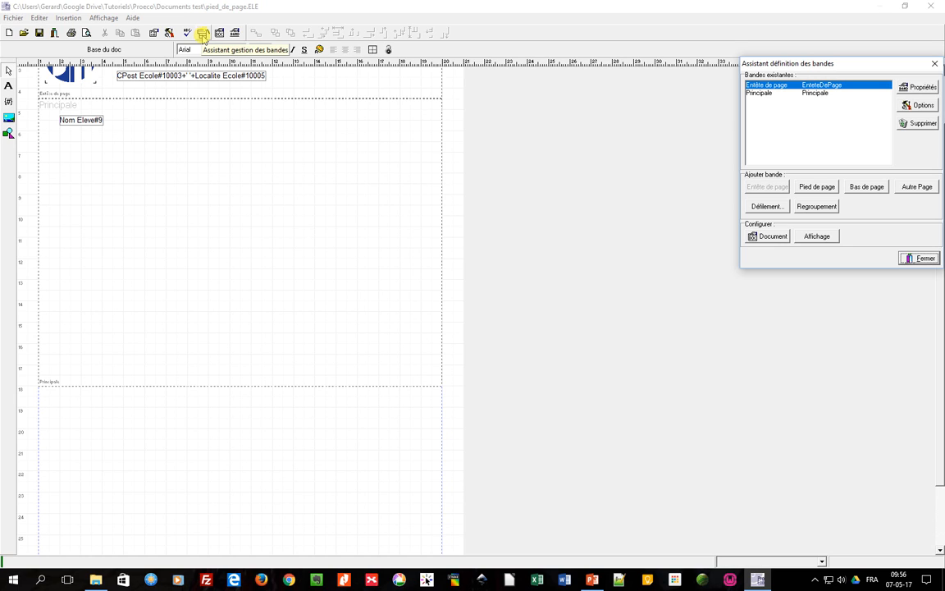
{"action": "left_click", "coordinate": [866, 187]}
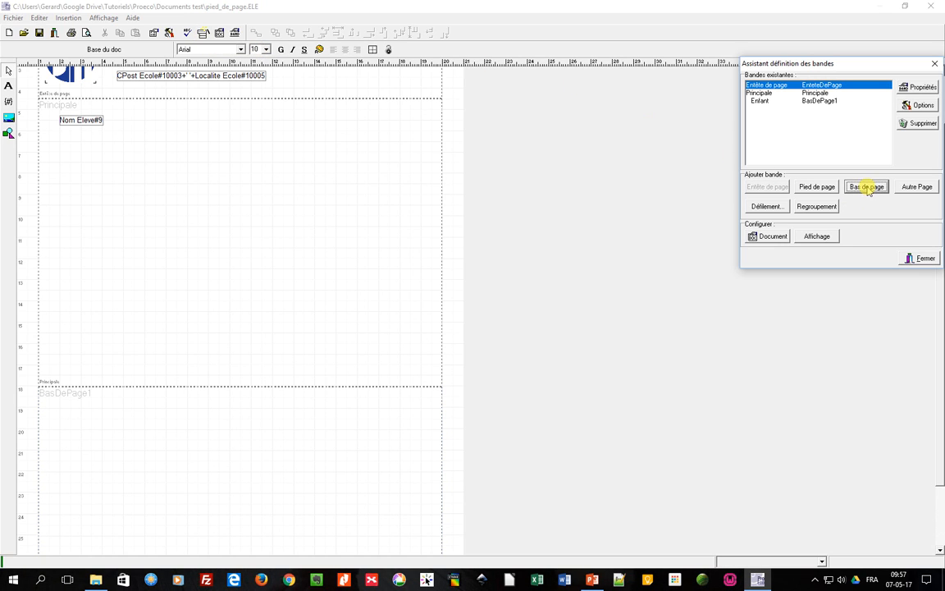
Place an RTF text in the Bas de page band and insert the responsible's title field (Titre du responsable).
{"action": "left_click_drag", "start_coordinate": [941, 367], "coordinate": [941, 470]}
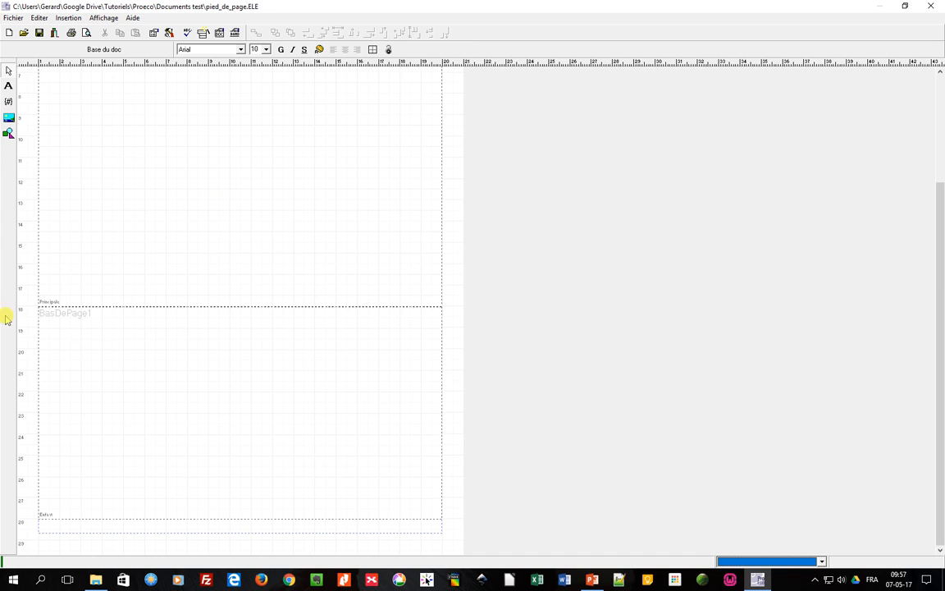
{"action": "left_click", "coordinate": [153, 366]}
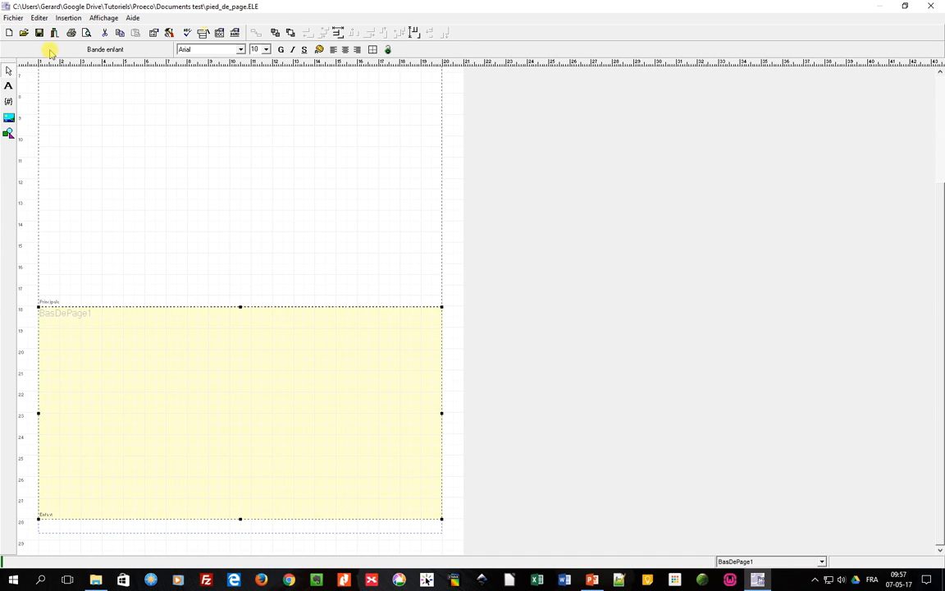
{"action": "left_click", "coordinate": [62, 20]}
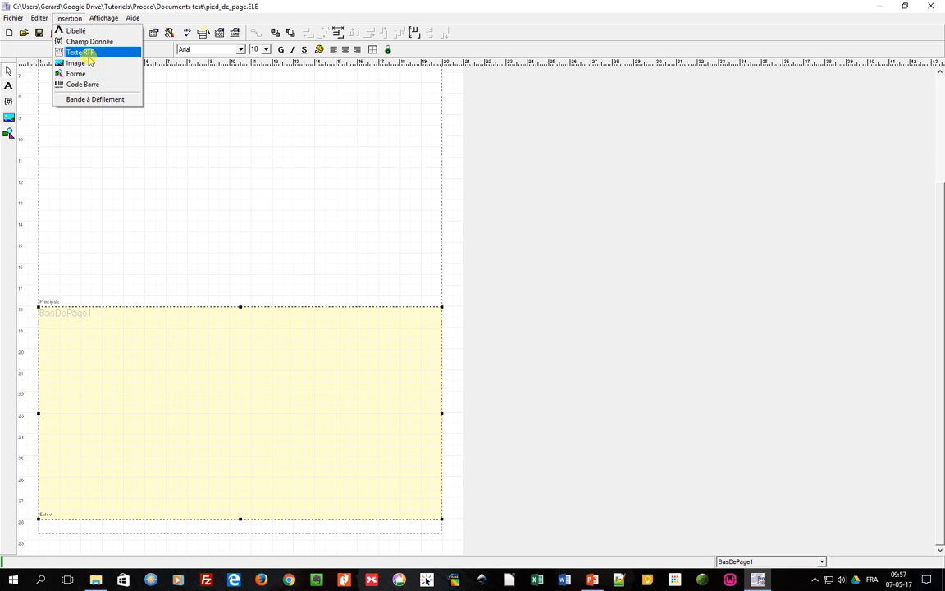
{"action": "left_click", "coordinate": [84, 52]}
{"action": "left_click", "coordinate": [78, 332]}
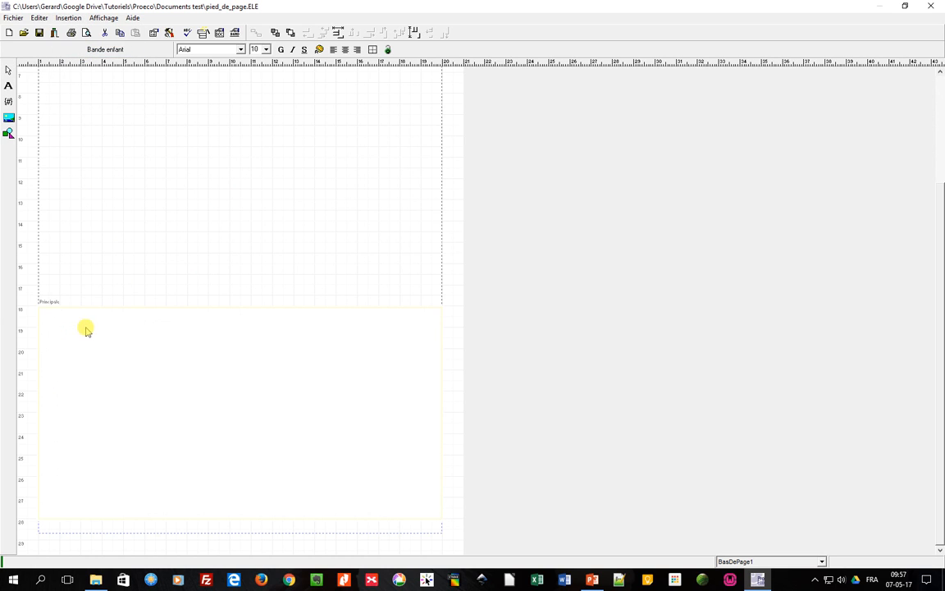
{"action": "left_click", "coordinate": [290, 298]}
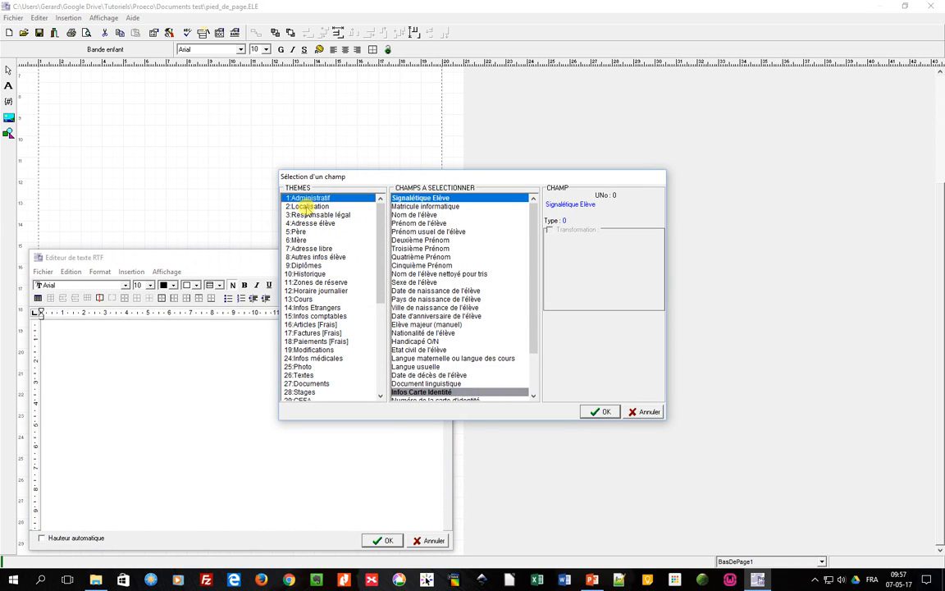
{"action": "left_click", "coordinate": [308, 214]}
{"action": "left_click", "coordinate": [431, 207]}
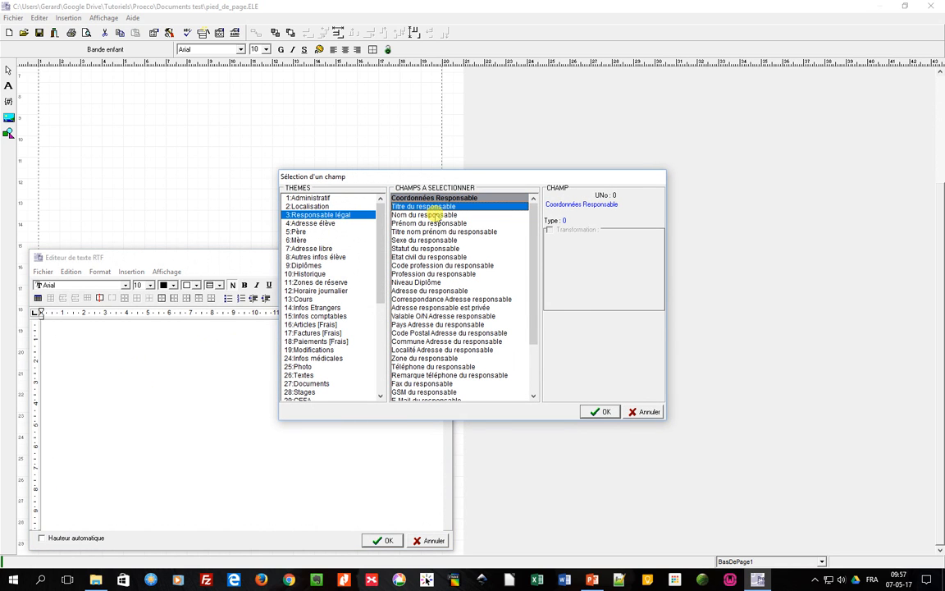
{"action": "left_click", "coordinate": [601, 412]}
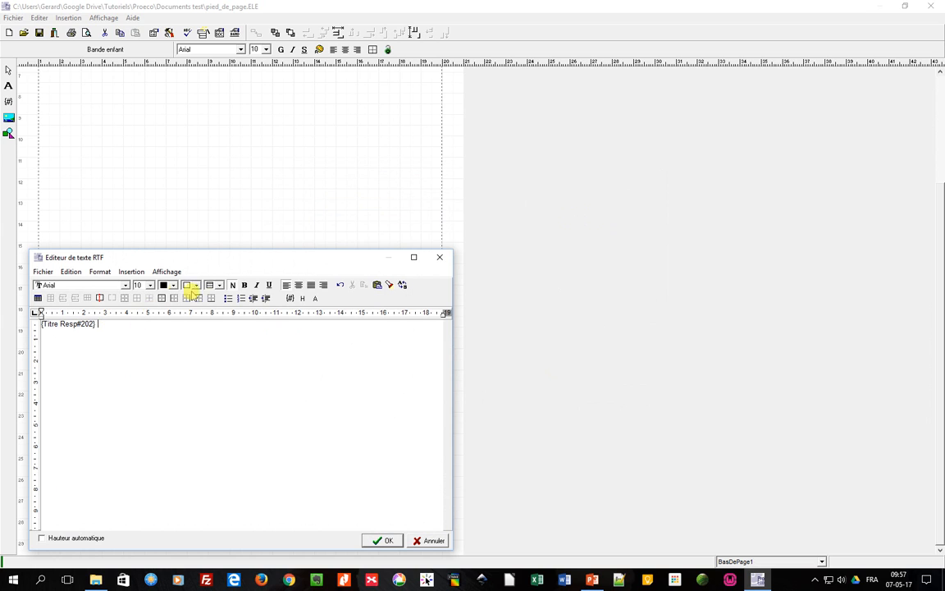
Insert the responsible's last name field (Nom du responsable), followed by the word "autorise".
{"action": "left_click", "coordinate": [290, 298]}
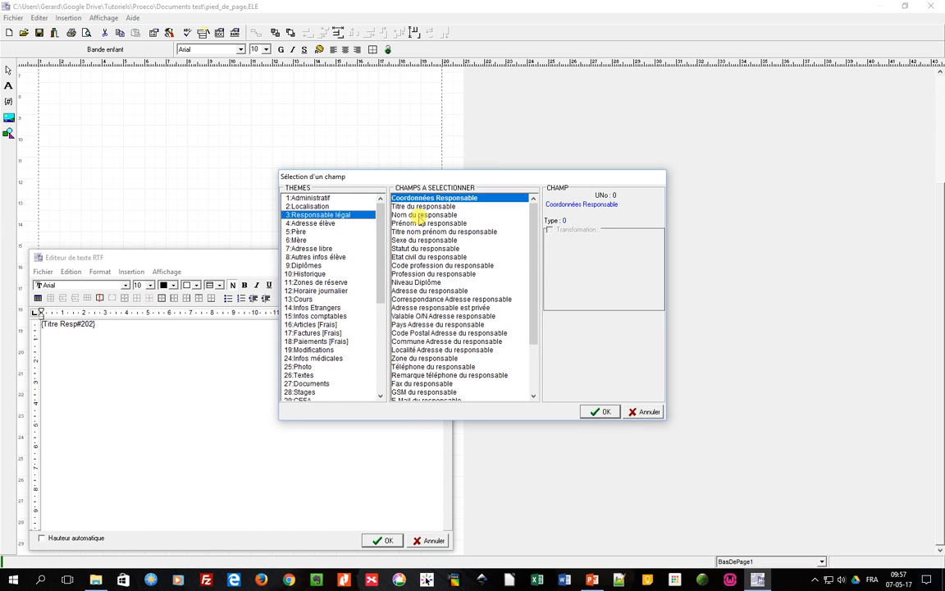
{"action": "left_click", "coordinate": [418, 214]}
{"action": "left_click", "coordinate": [599, 411]}
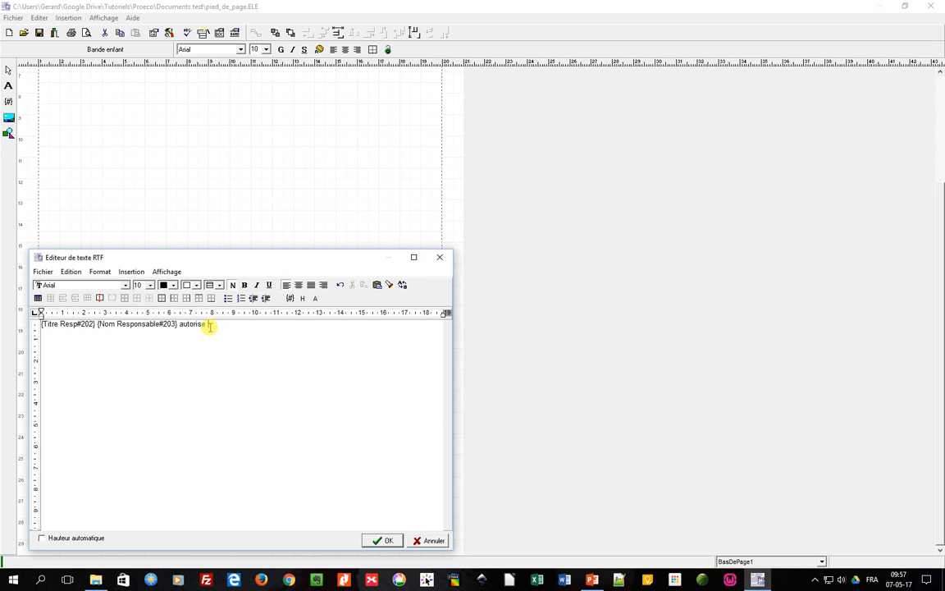
Insert the student's sex field (Sexe de l'élève) with transformation 14=ma/mon.
{"action": "left_click", "coordinate": [291, 299]}
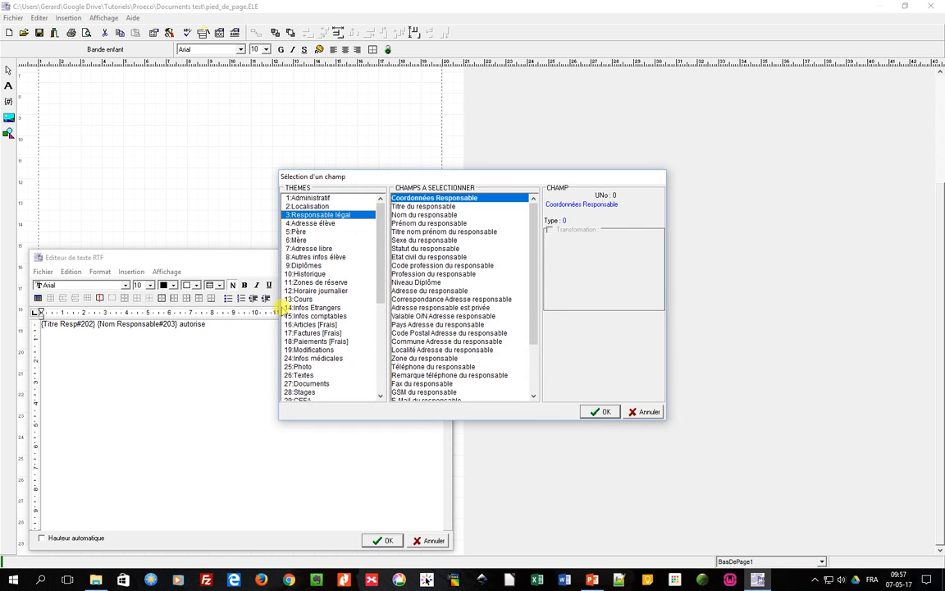
{"action": "left_click", "coordinate": [323, 198]}
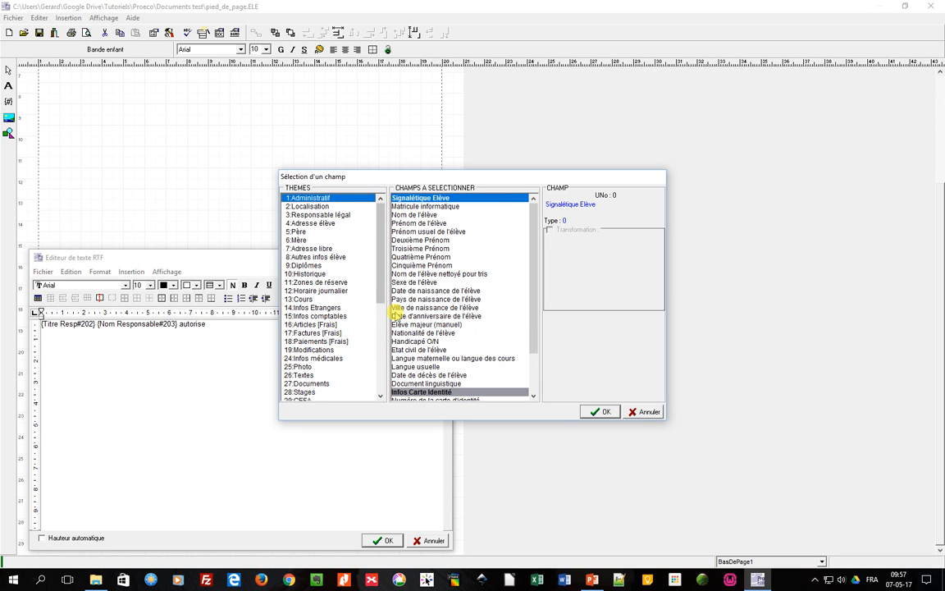
{"action": "left_click", "coordinate": [402, 282]}
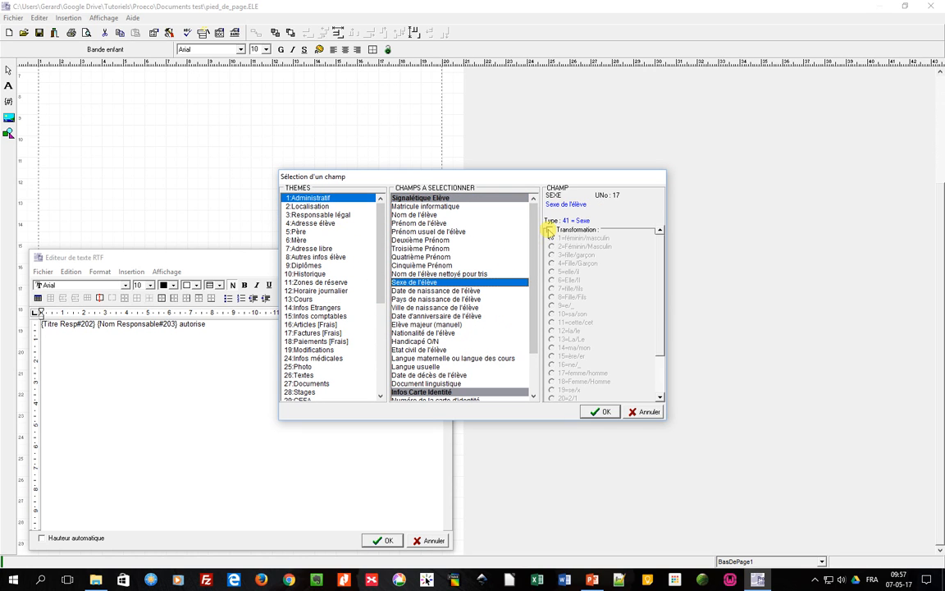
{"action": "left_click", "coordinate": [550, 230]}
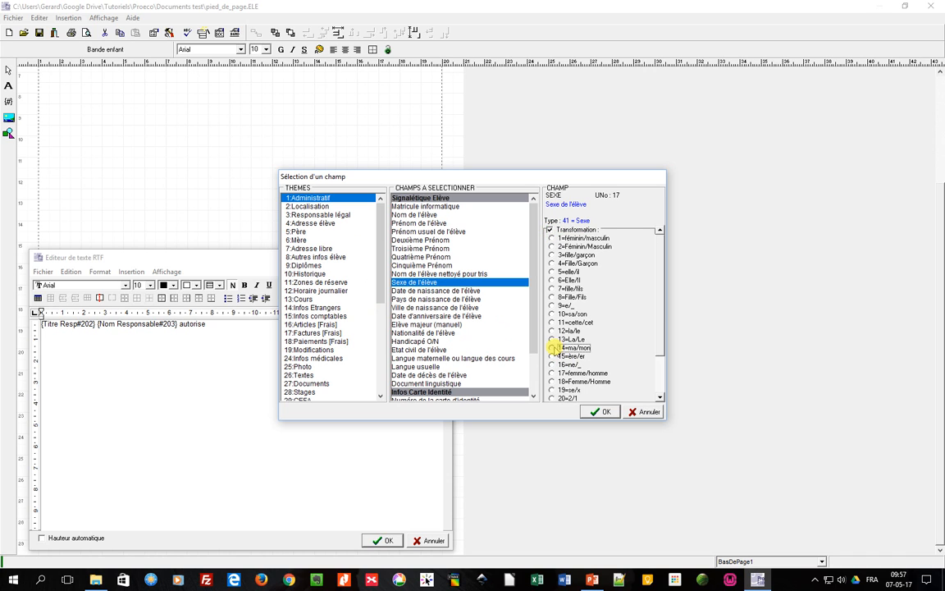
{"action": "left_click", "coordinate": [596, 412]}
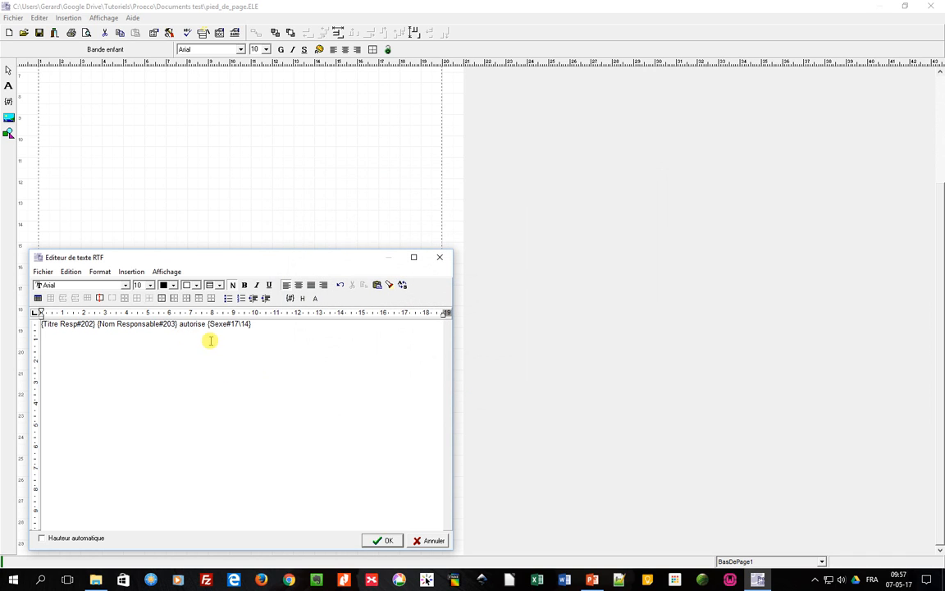
Insert another student sex field with transformation 7=fille/fils.
{"action": "left_click", "coordinate": [290, 299]}
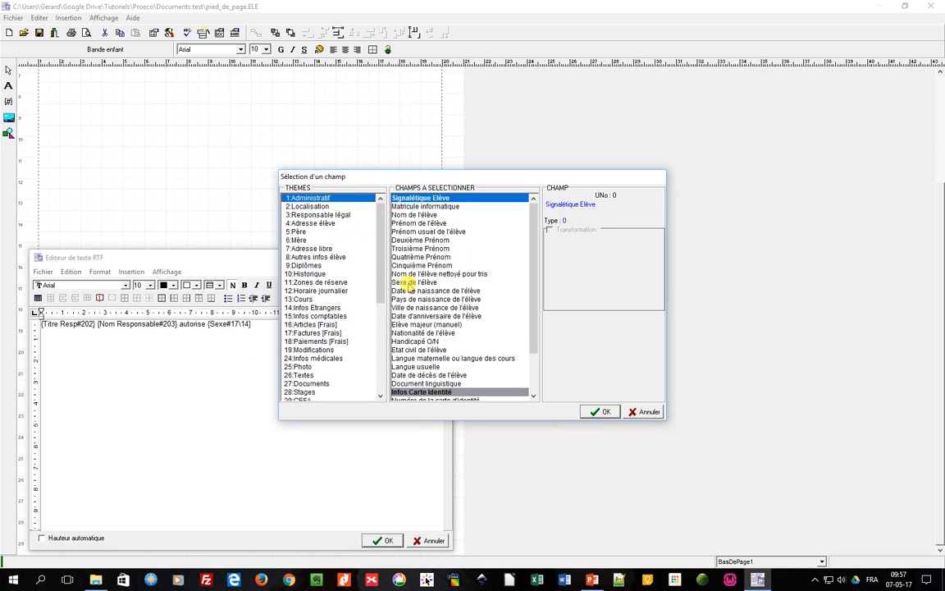
{"action": "left_click", "coordinate": [414, 283]}
{"action": "left_click", "coordinate": [549, 230]}
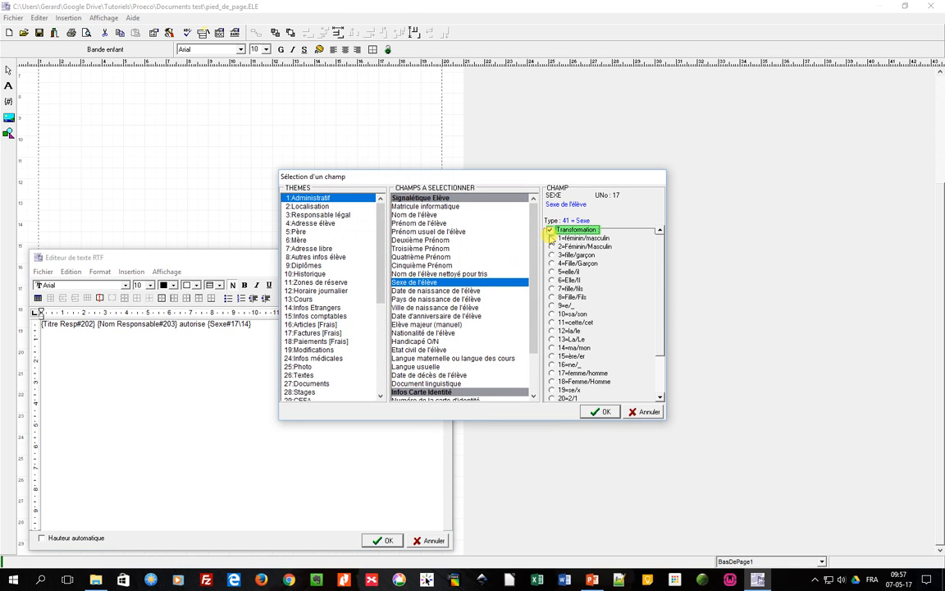
{"action": "left_click", "coordinate": [552, 288]}
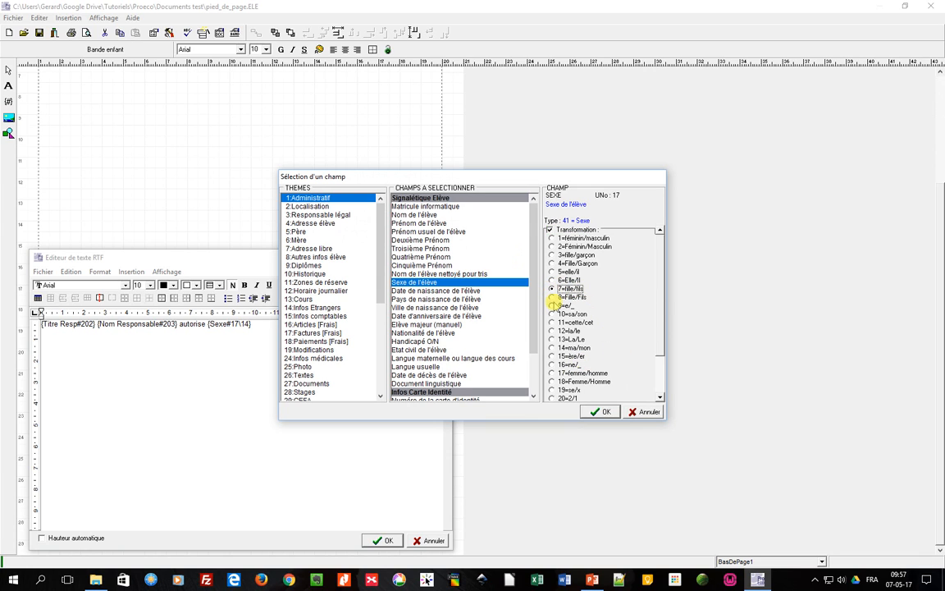
{"action": "left_click", "coordinate": [601, 412]}
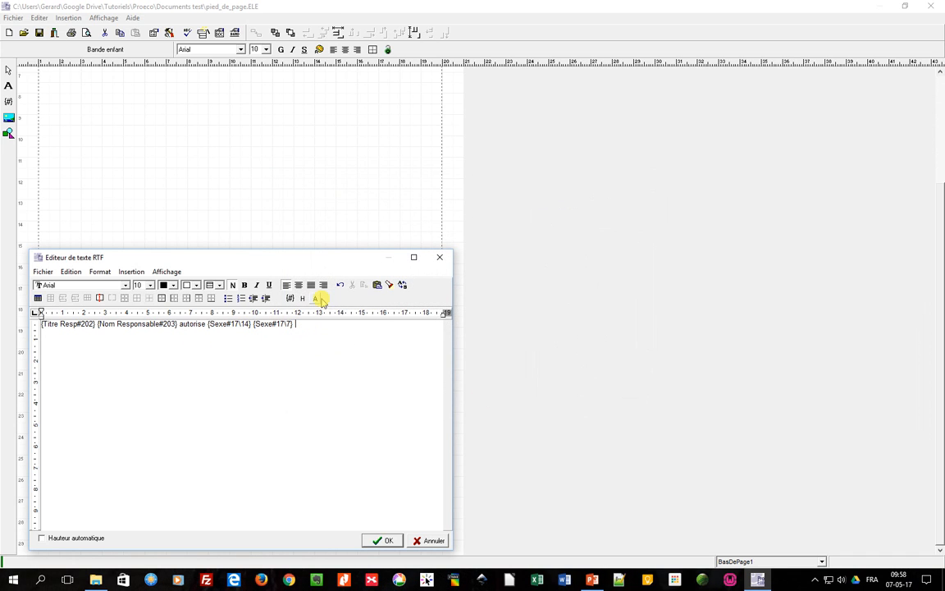
Insert the student's first name field (Prénom de l'élève) into the RTF text.
{"action": "left_click", "coordinate": [290, 298]}
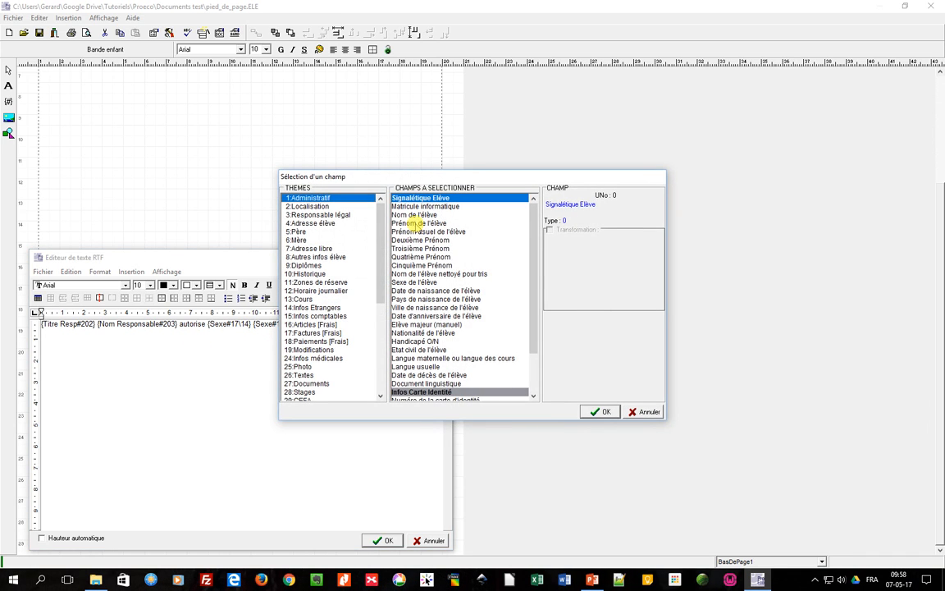
{"action": "left_click", "coordinate": [413, 222]}
{"action": "left_click", "coordinate": [603, 413]}
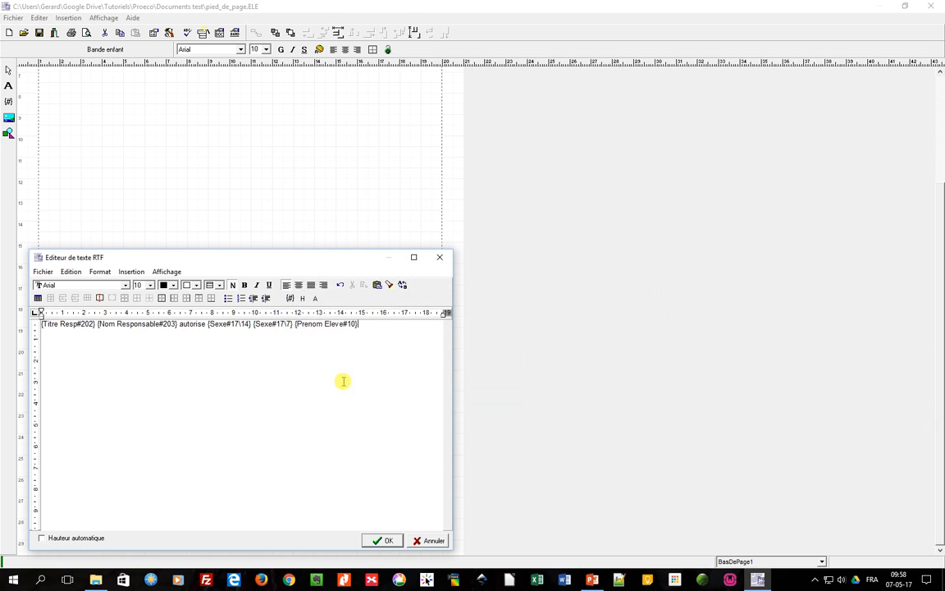
Insert the student's last name field (Nom de l'élève) after the first name.
{"action": "left_click", "coordinate": [289, 299]}
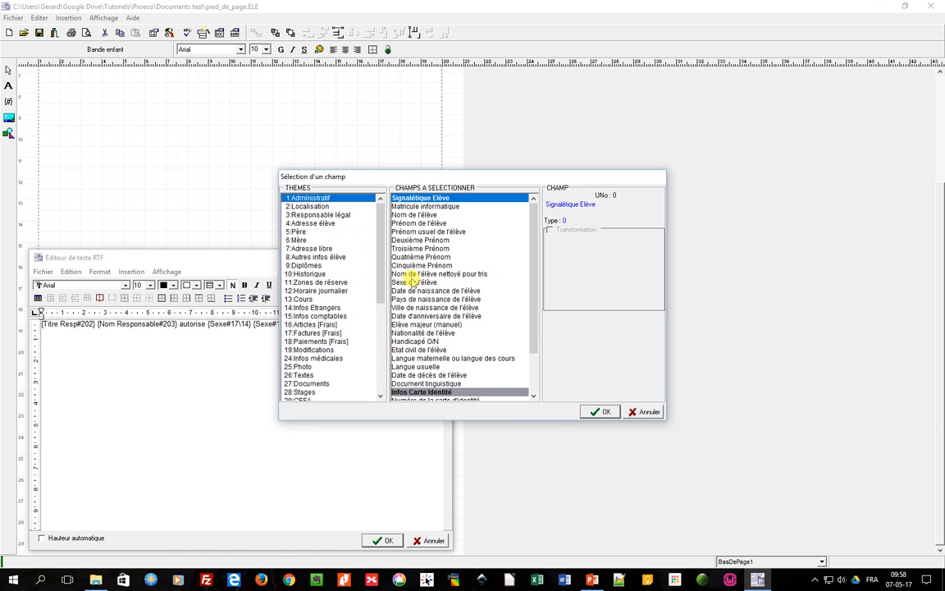
{"action": "left_click", "coordinate": [416, 214]}
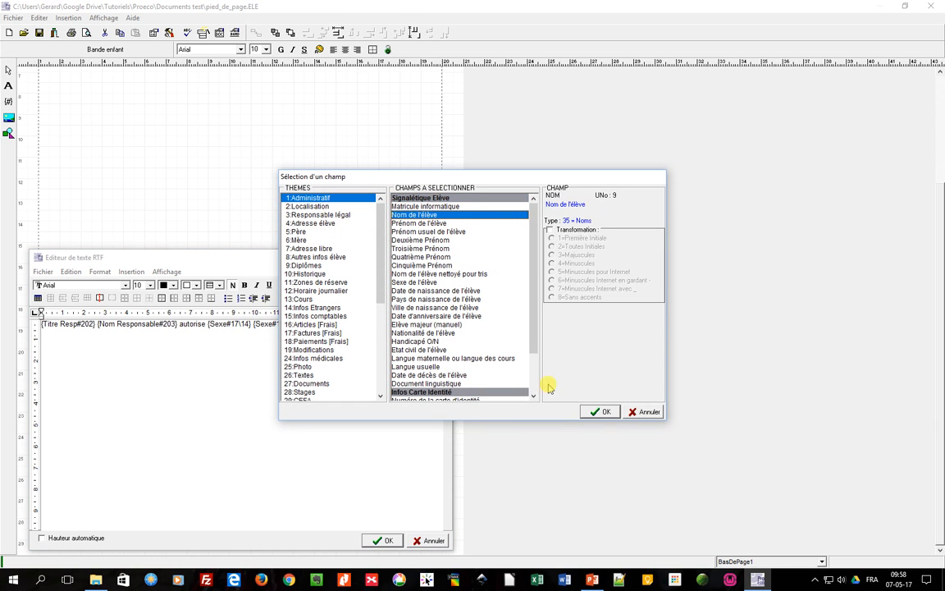
{"action": "left_click", "coordinate": [604, 412]}
Type "à participer à ..." to finish the sentence and confirm the RTF text.
{"action": "type", "text": "à"}
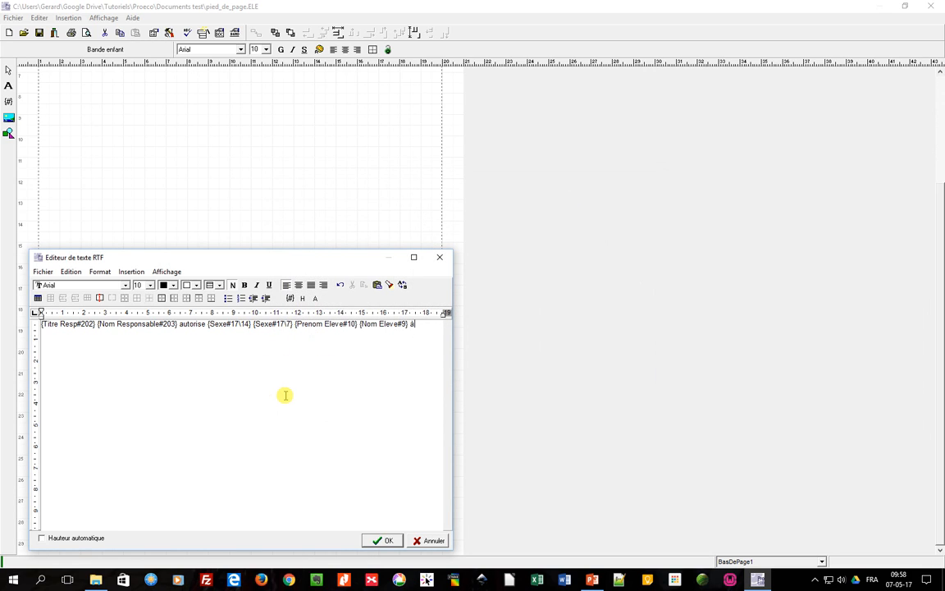
{"action": "type", "text": " participer à ..."}
{"action": "left_click", "coordinate": [376, 540]}
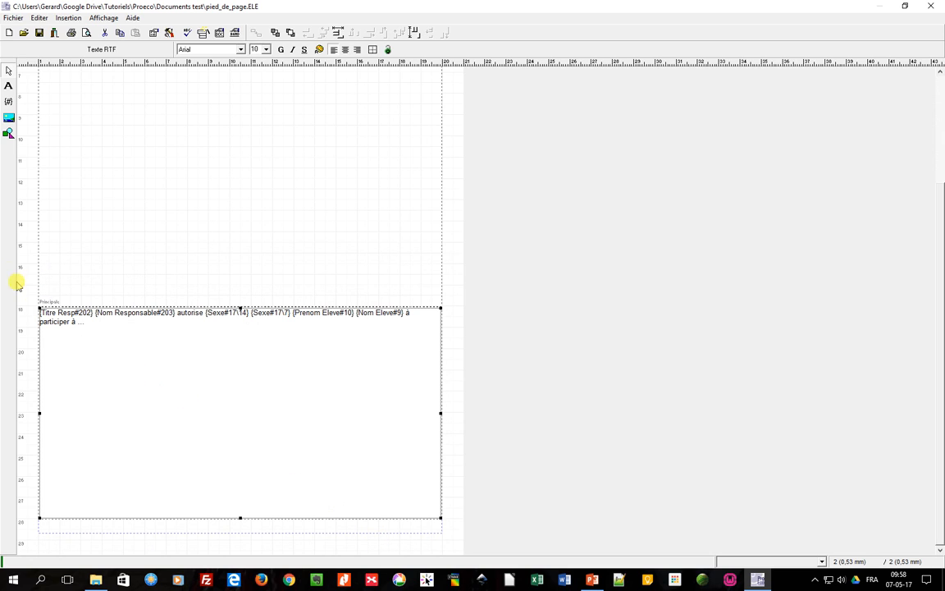
Preview the merged document as a full page and move to the next page.
{"action": "left_click", "coordinate": [87, 33]}
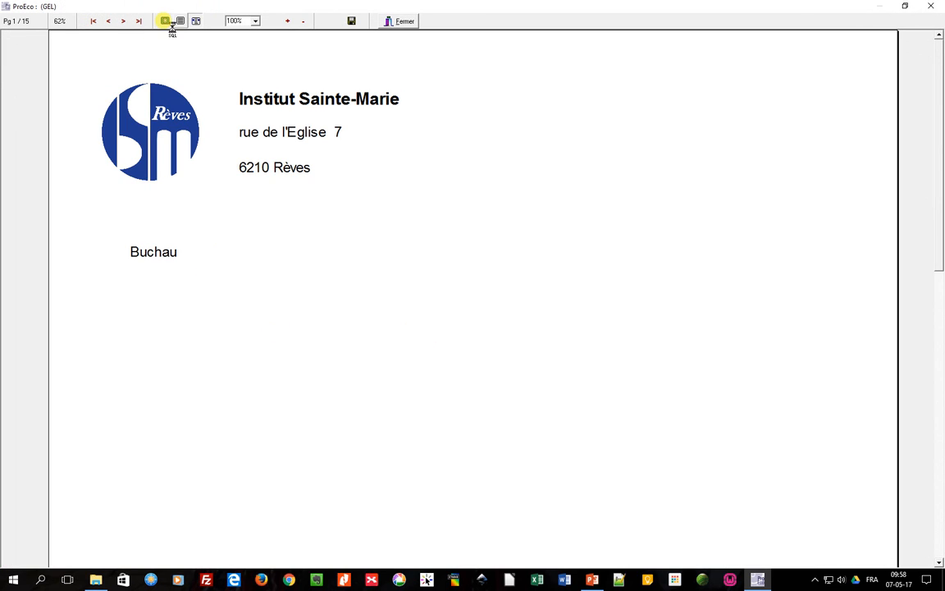
{"action": "left_click", "coordinate": [164, 21]}
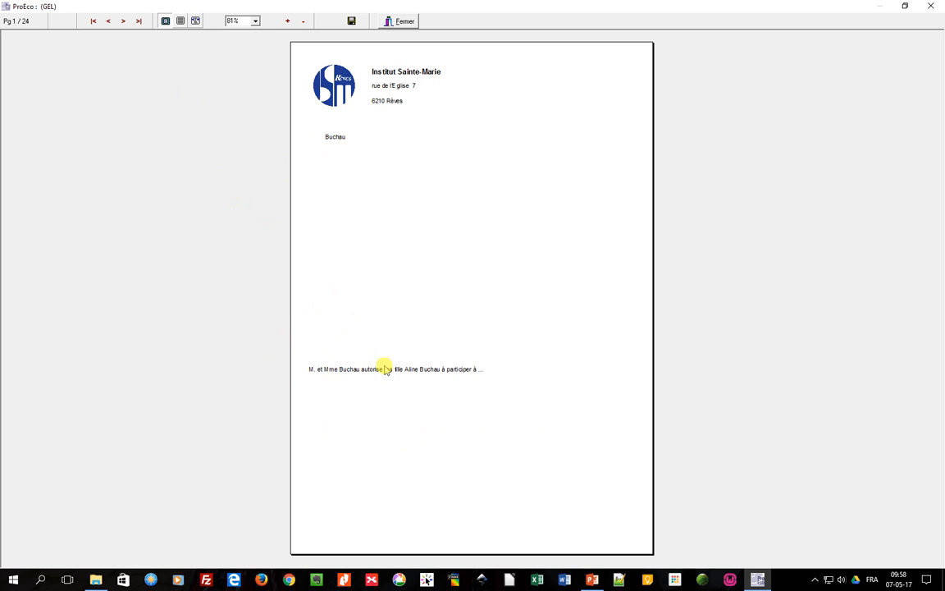
{"action": "left_click", "coordinate": [123, 21]}
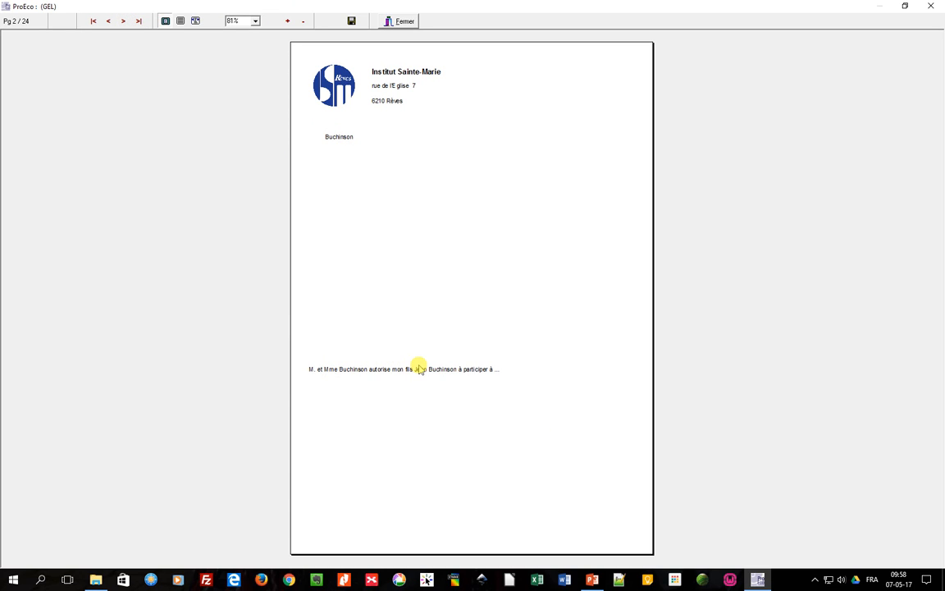